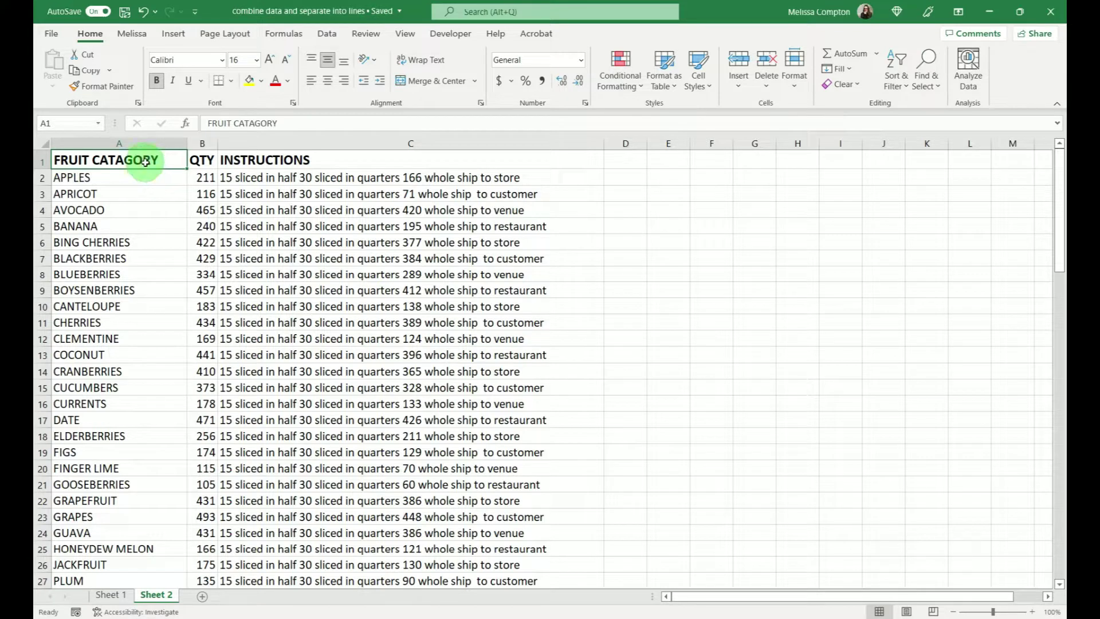
# Select the instruction texts from C2 down to the last filled row and start Text to Columns on them.
pyautogui.click(199, 162)
pyautogui.click(260, 177)
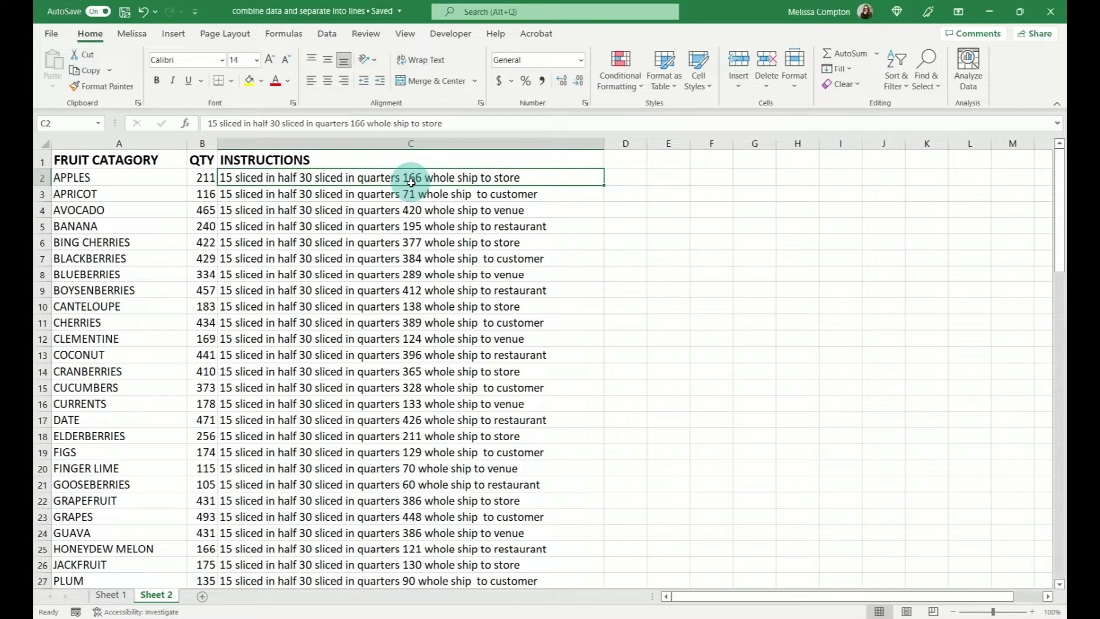
pyautogui.hotkey('ctrl', 'shift', 'Down')
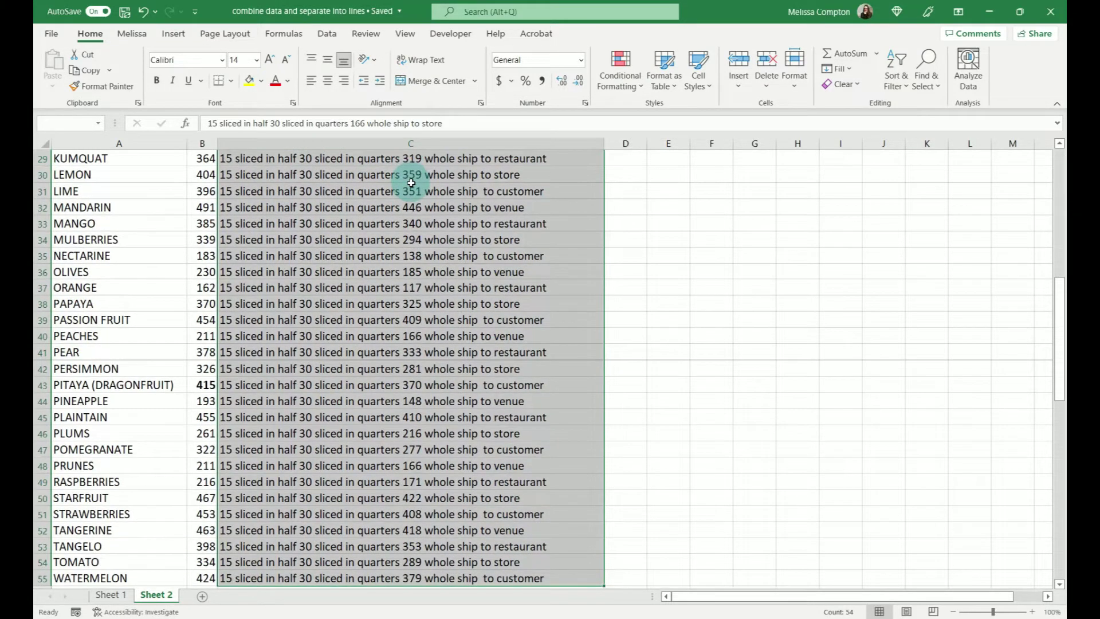
pyautogui.scroll(9, 411, 183)
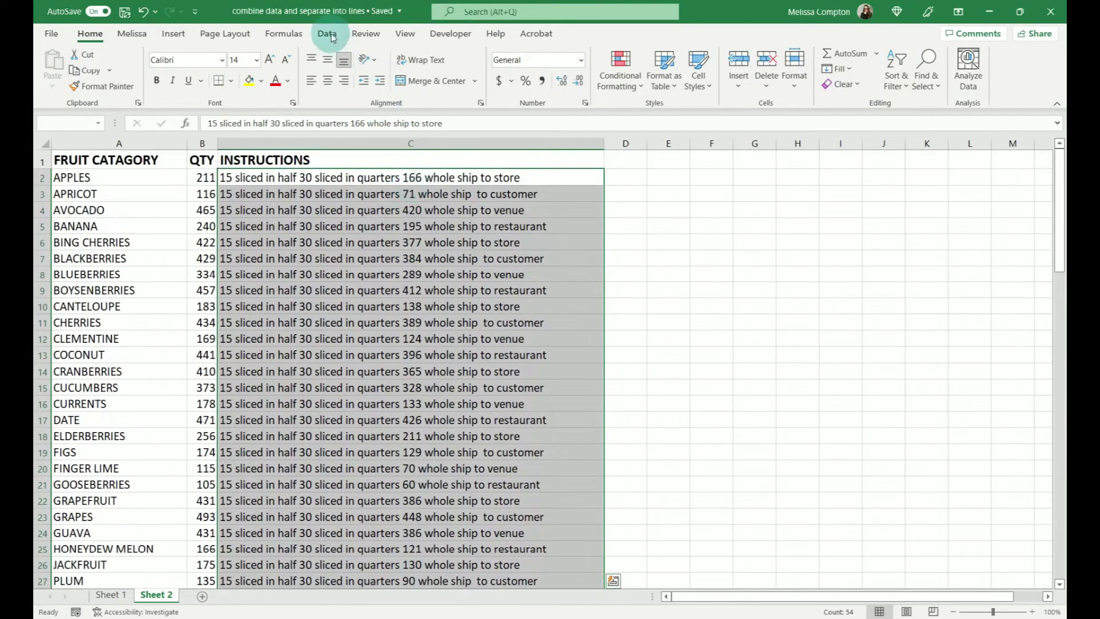
pyautogui.click(328, 35)
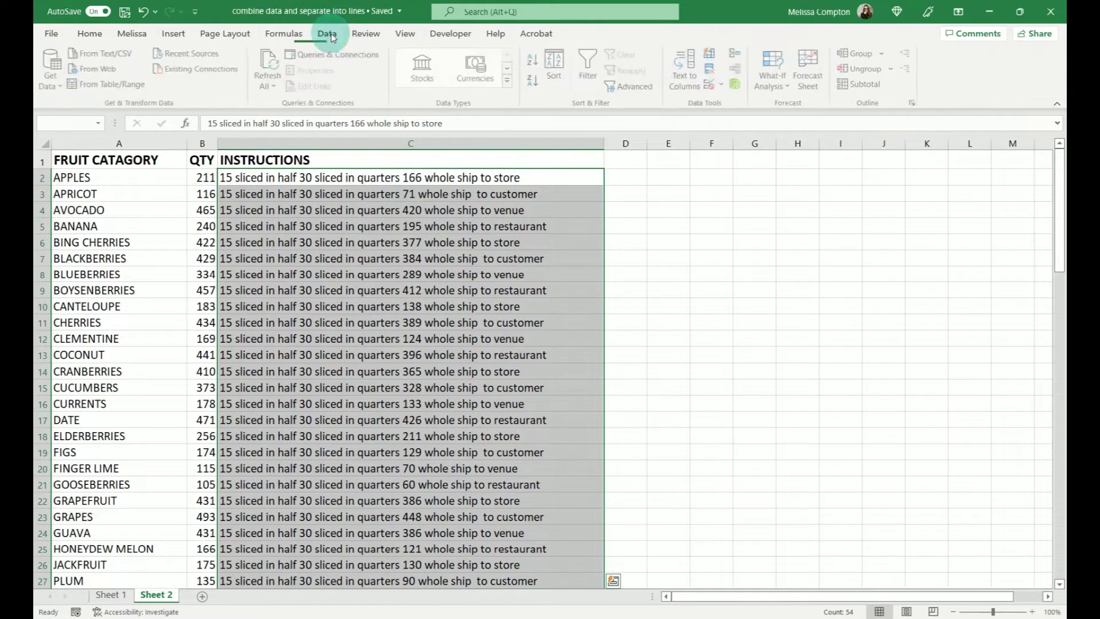
pyautogui.click(687, 77)
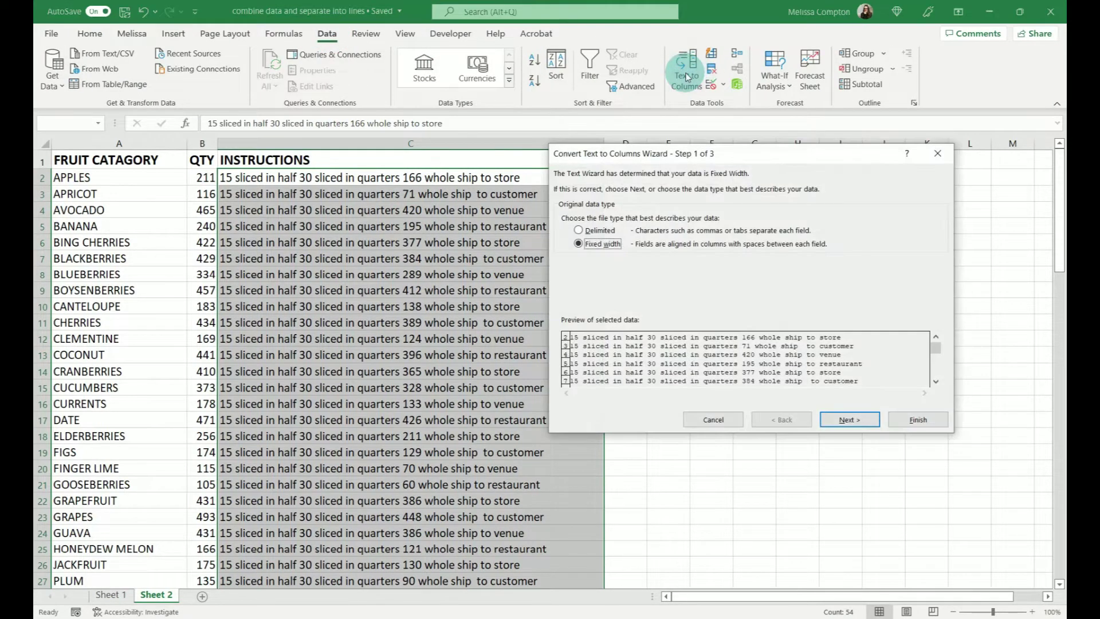
pyautogui.click(595, 231)
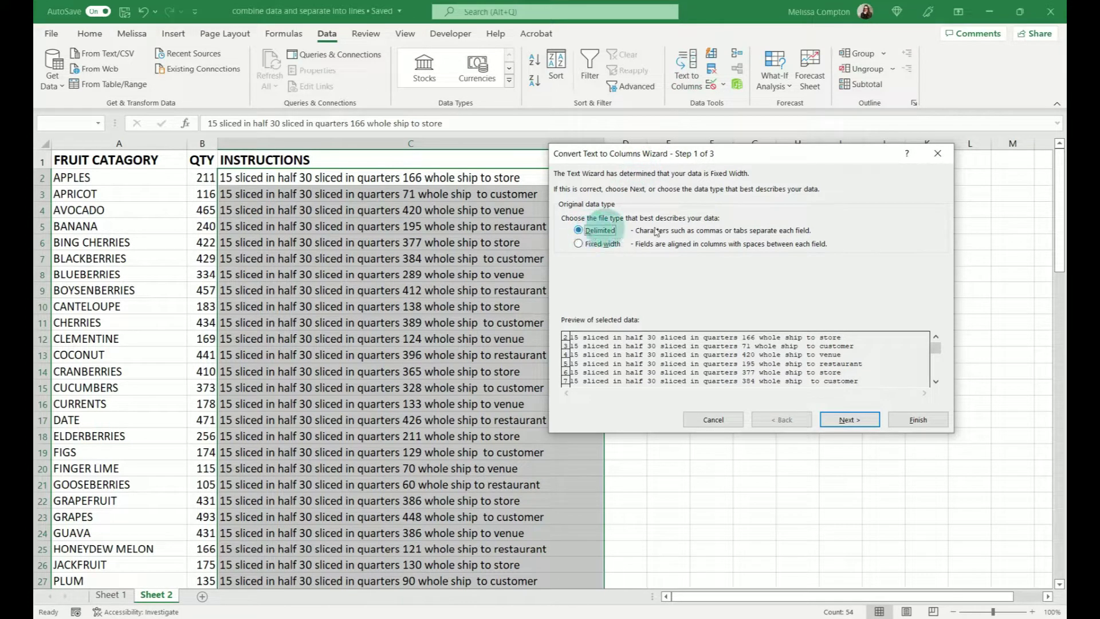
pyautogui.click(850, 419)
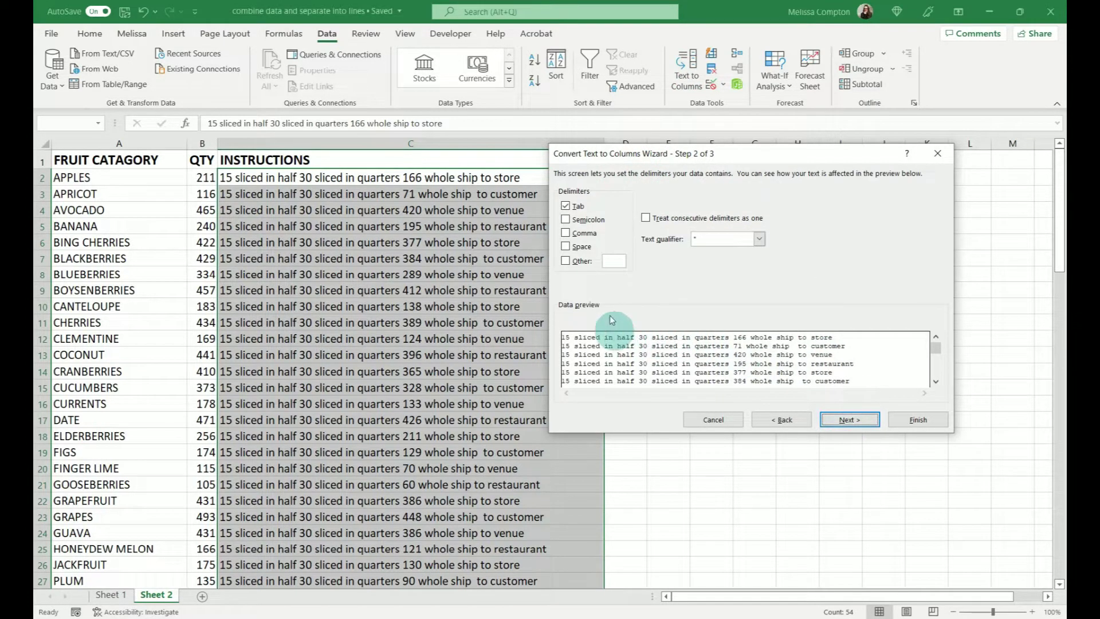
pyautogui.click(575, 242)
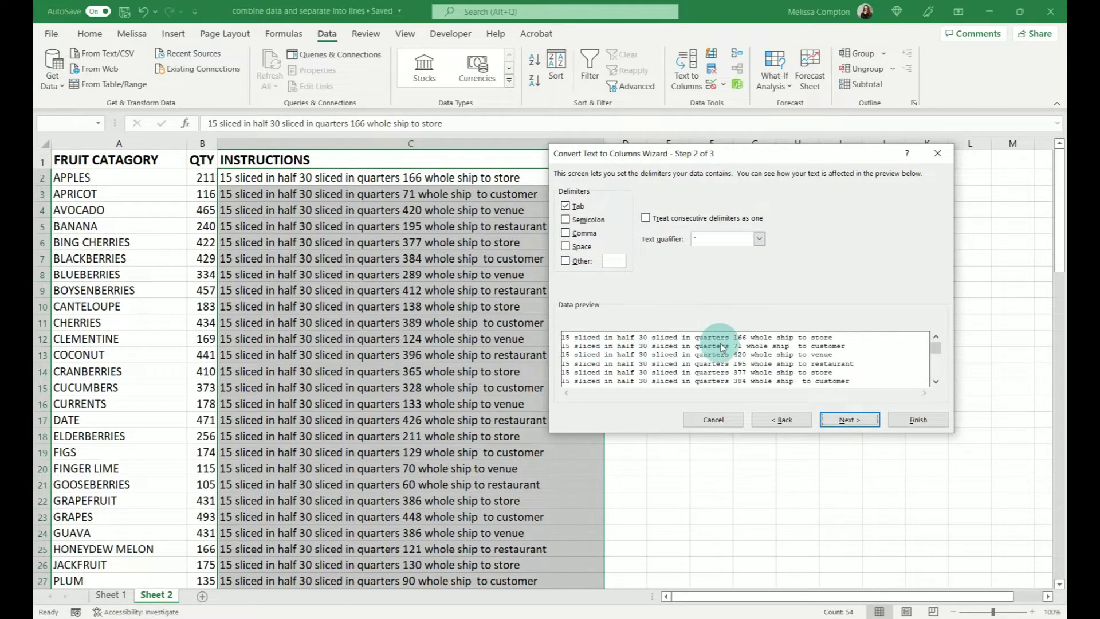
pyautogui.click(781, 419)
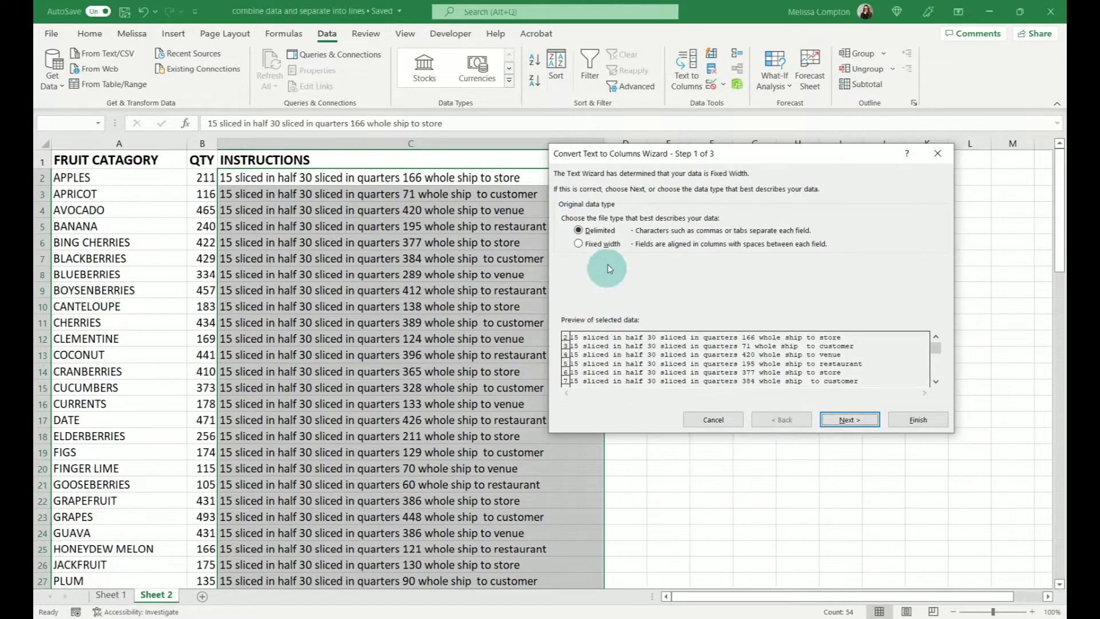
# Choose Fixed width and remove the surplus column breaks, keeping only those after "half", "quarters" and "whole".
pyautogui.click(607, 246)
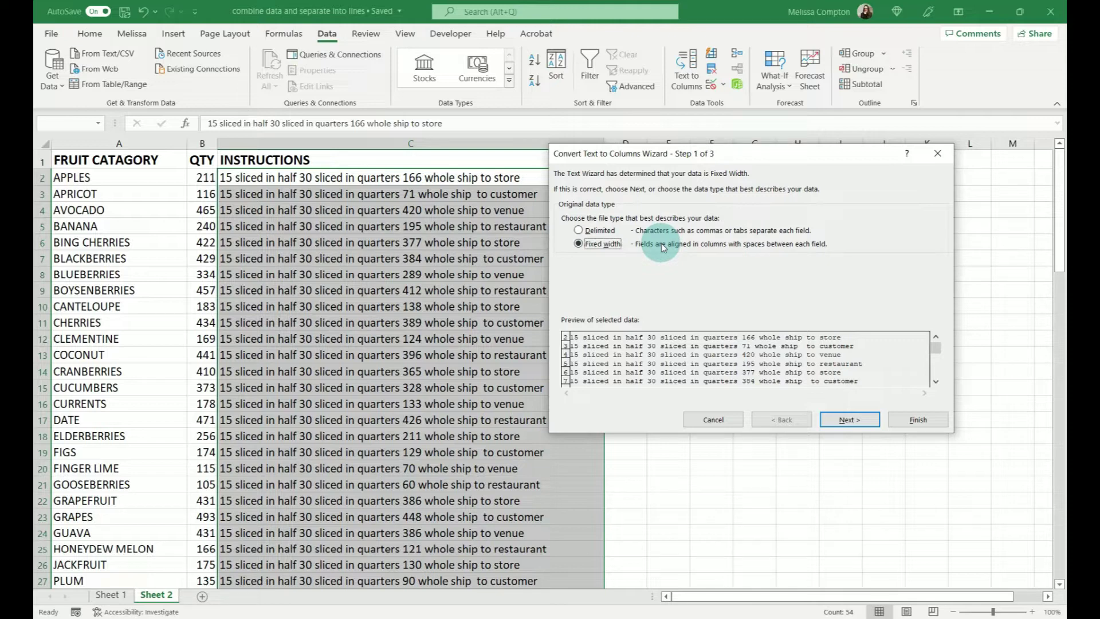
pyautogui.click(832, 421)
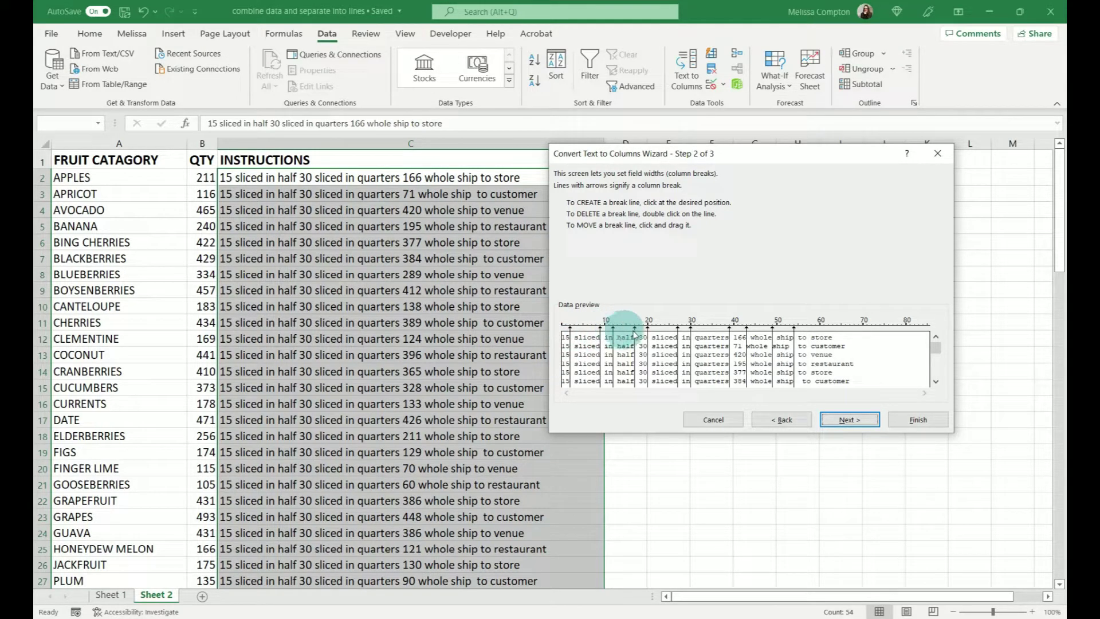
pyautogui.doubleClick(569, 337)
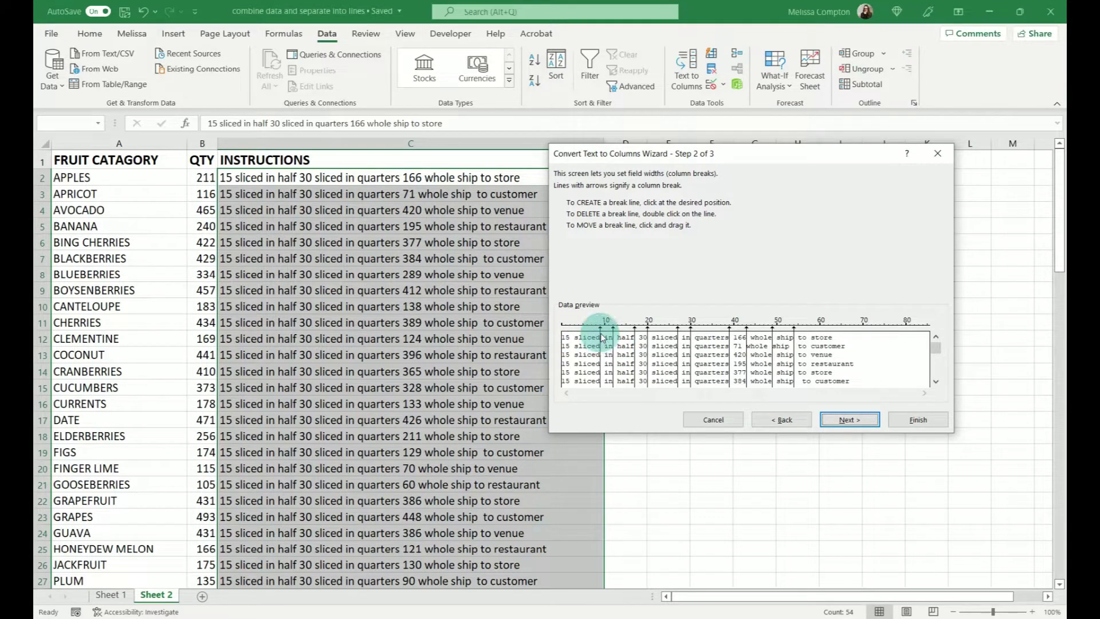
pyautogui.doubleClick(601, 341)
pyautogui.doubleClick(613, 340)
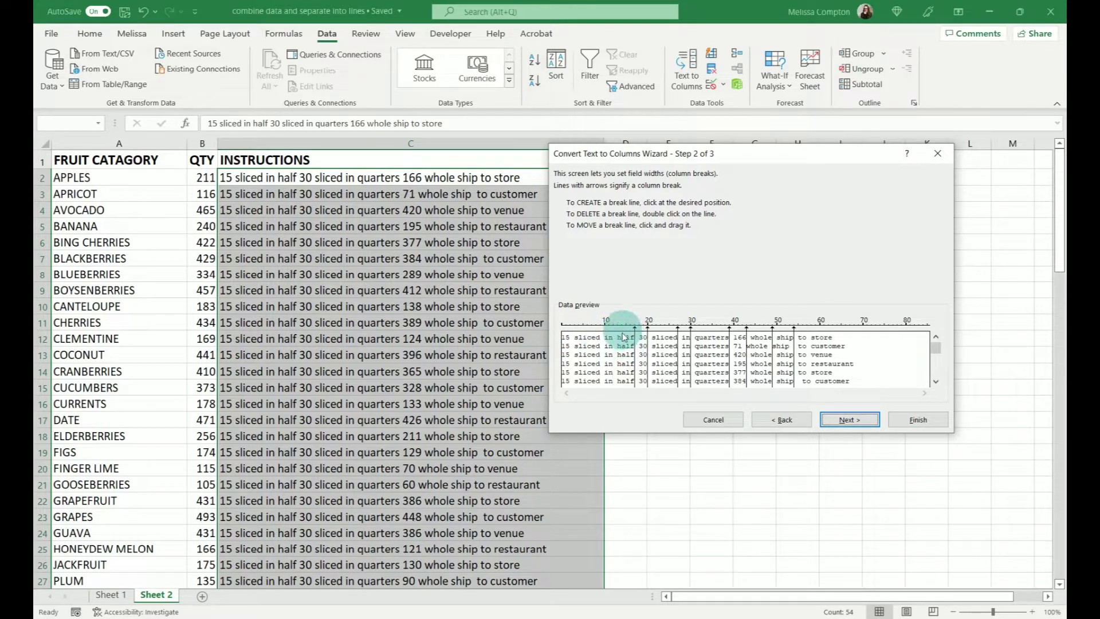
pyautogui.doubleClick(647, 338)
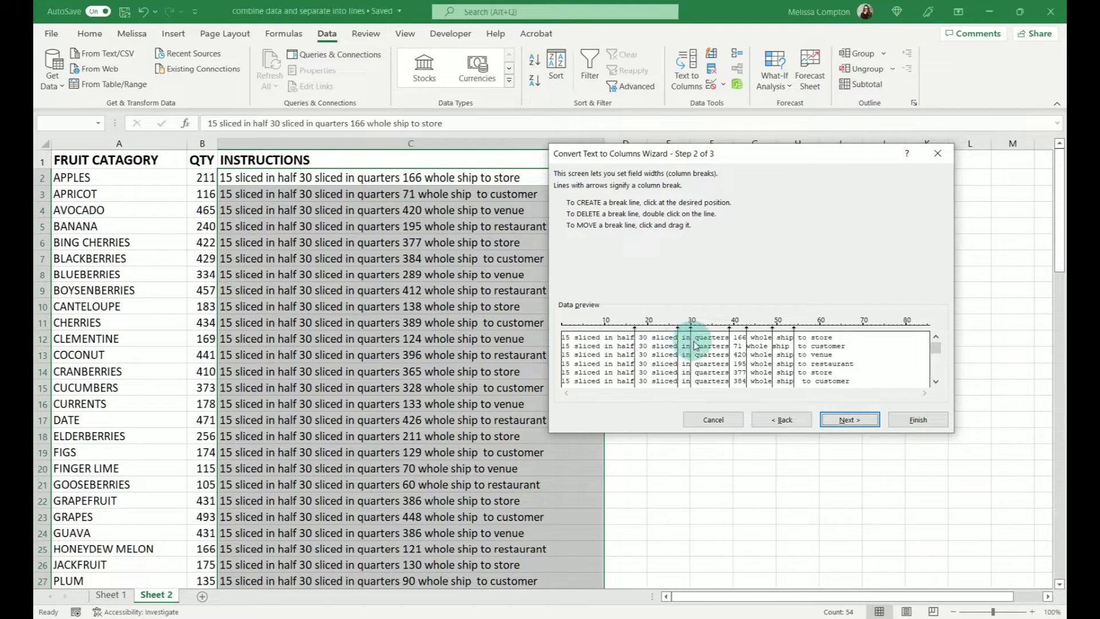
pyautogui.doubleClick(677, 339)
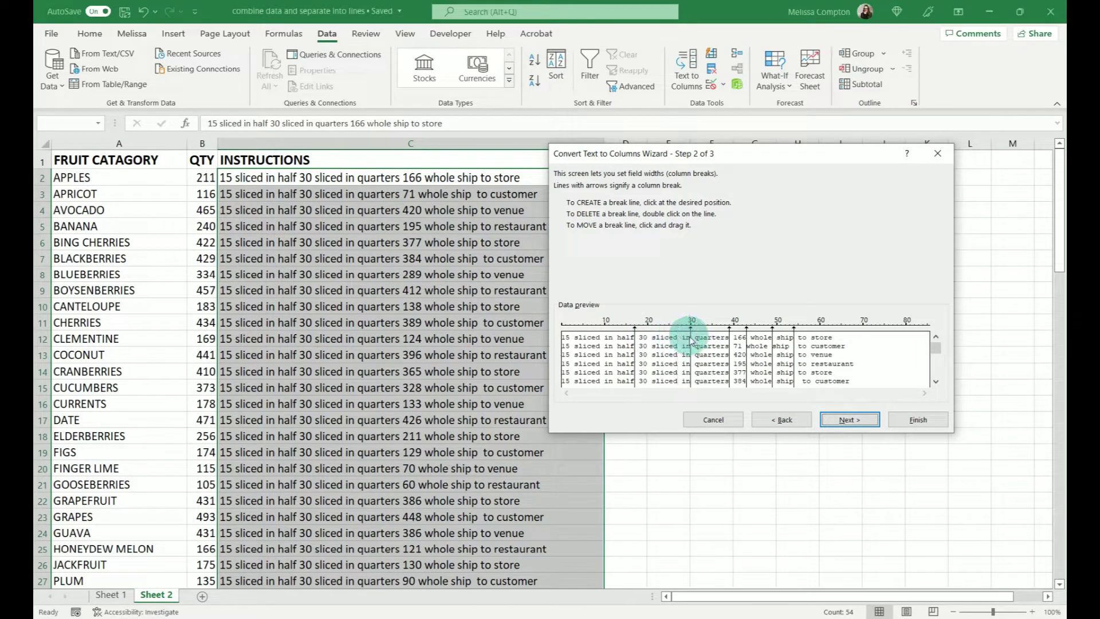
pyautogui.doubleClick(691, 339)
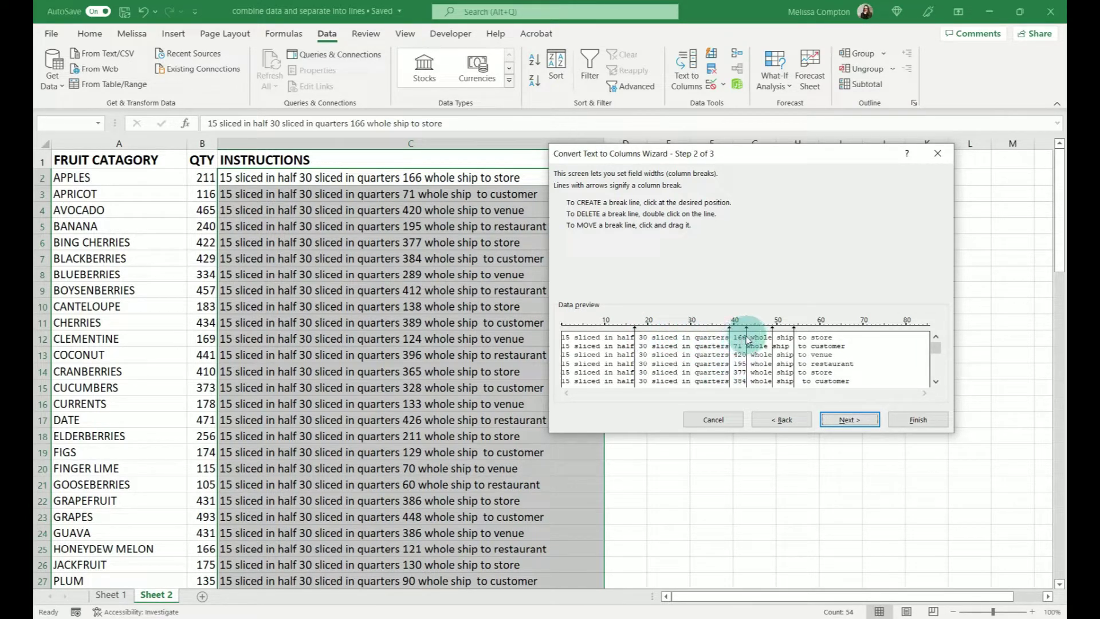
pyautogui.doubleClick(746, 339)
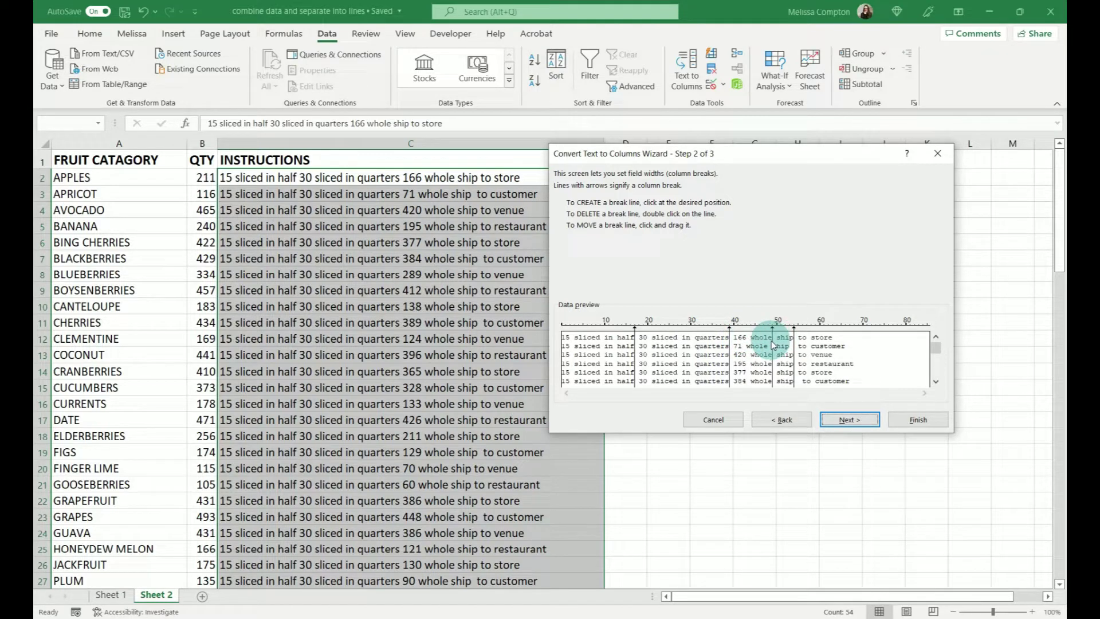
pyautogui.doubleClick(792, 338)
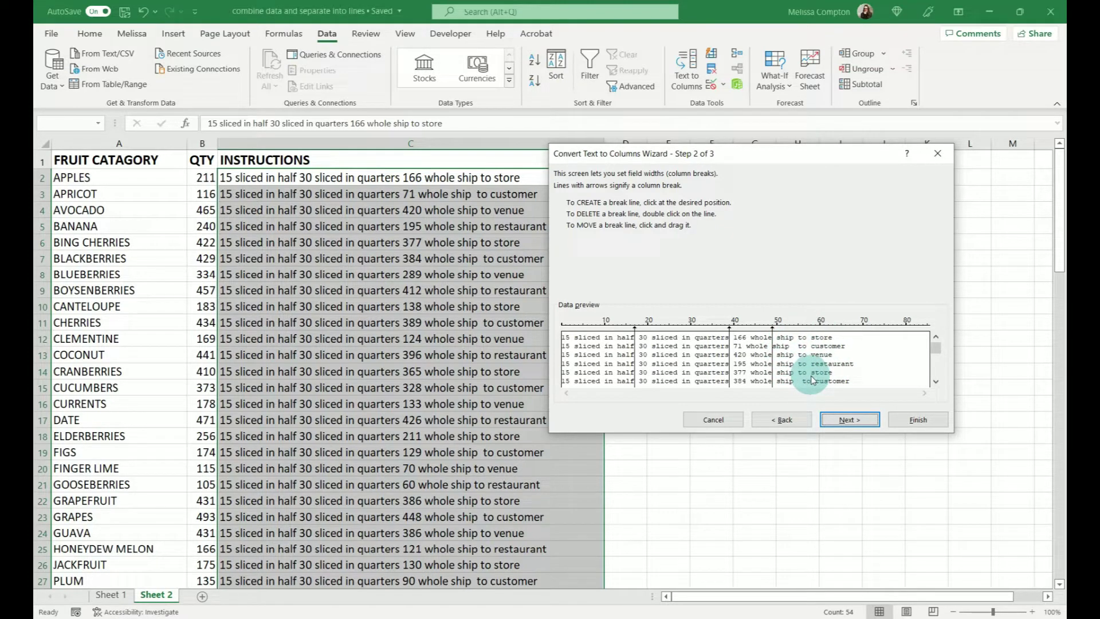
# Review the split columns and finish the conversion with General format and destination $C$2.
pyautogui.click(850, 420)
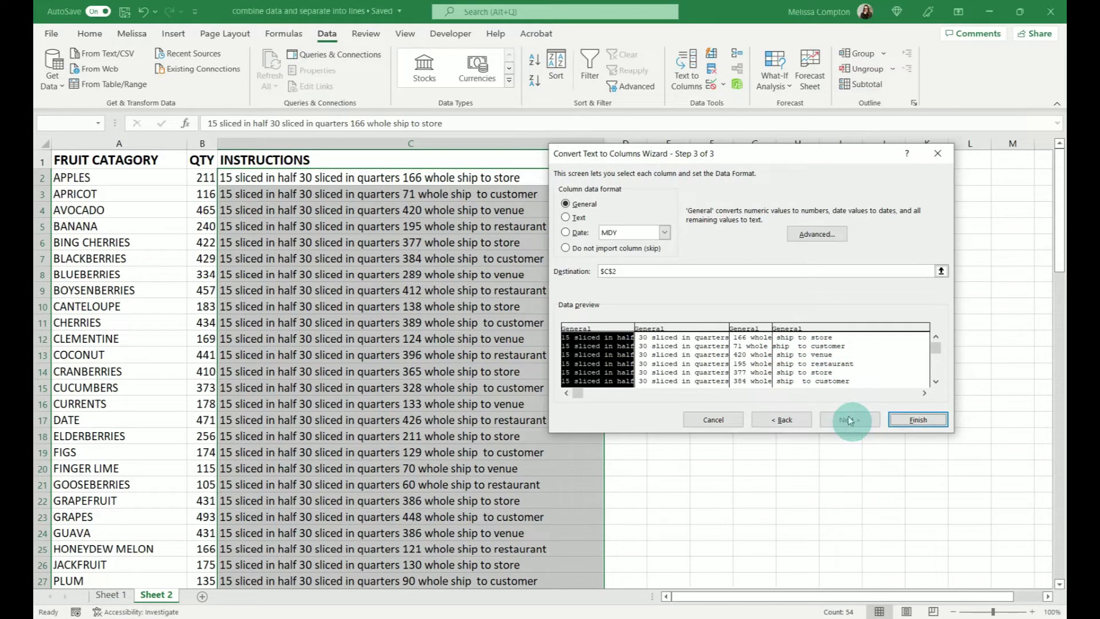
pyautogui.click(670, 350)
pyautogui.click(744, 351)
pyautogui.click(607, 360)
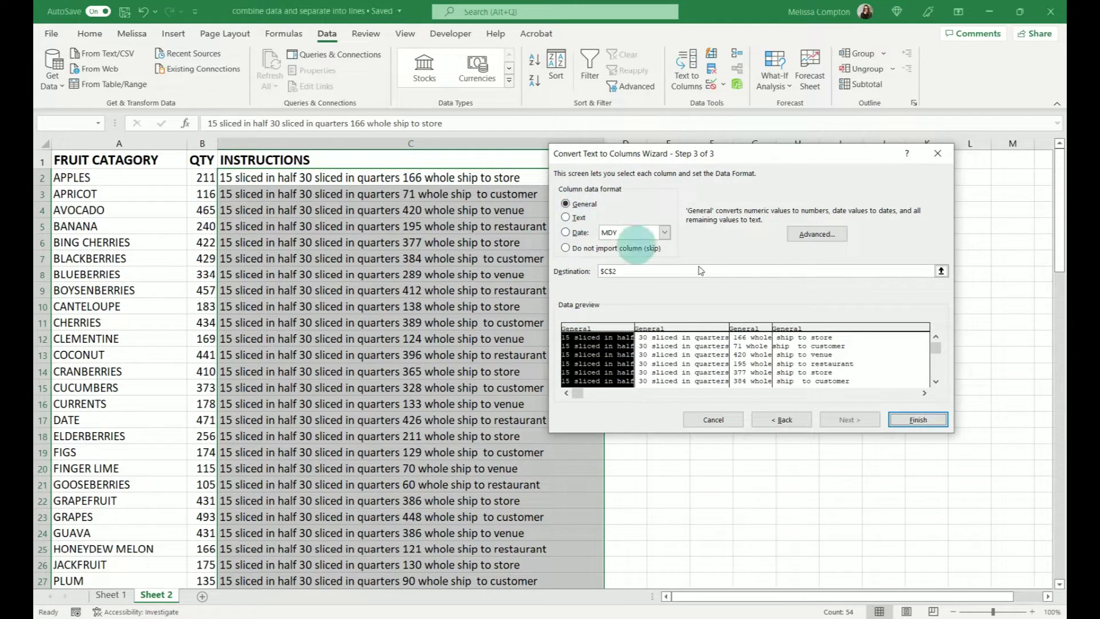
pyautogui.click(918, 419)
# Auto-fit the width of column C and of columns D through H to their contents.
pyautogui.doubleClick(604, 144)
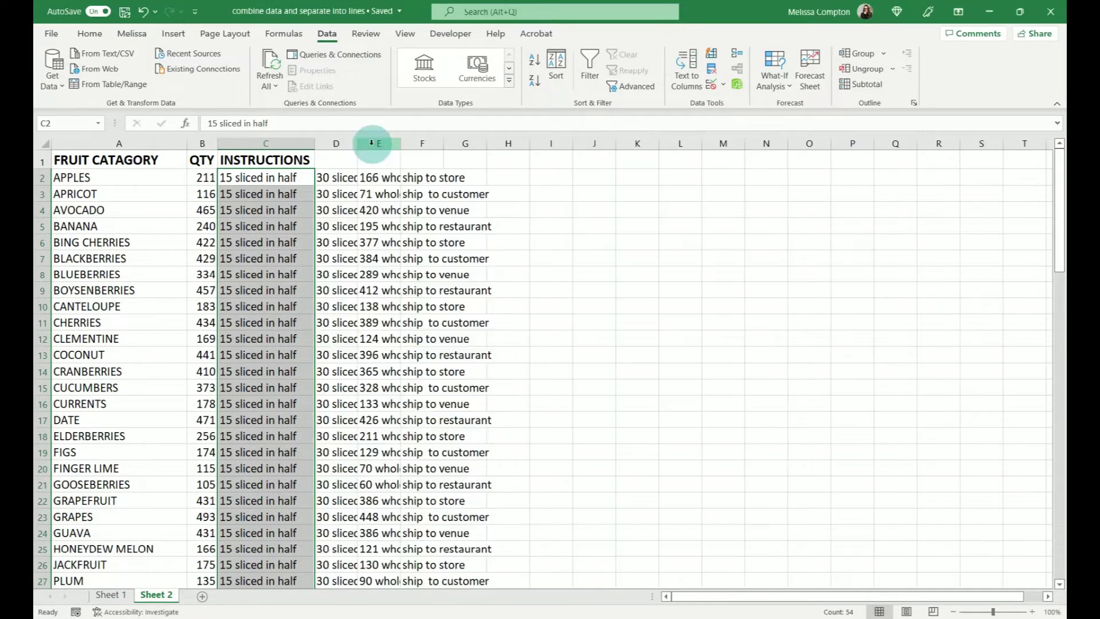
pyautogui.moveTo(351, 142); pyautogui.dragTo(486, 140)
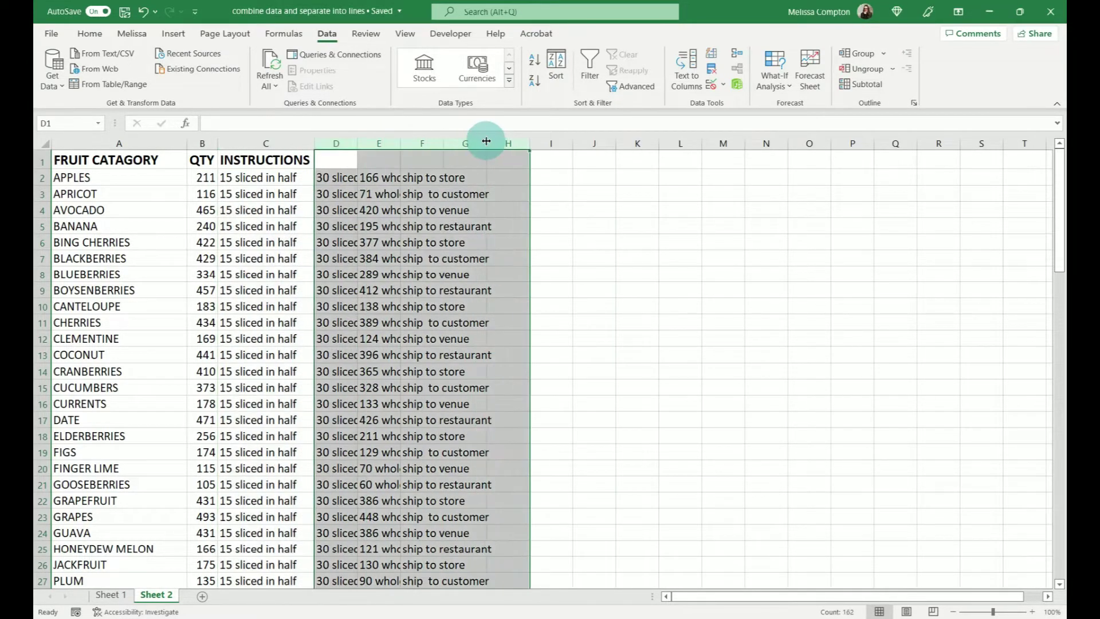
pyautogui.doubleClick(485, 141)
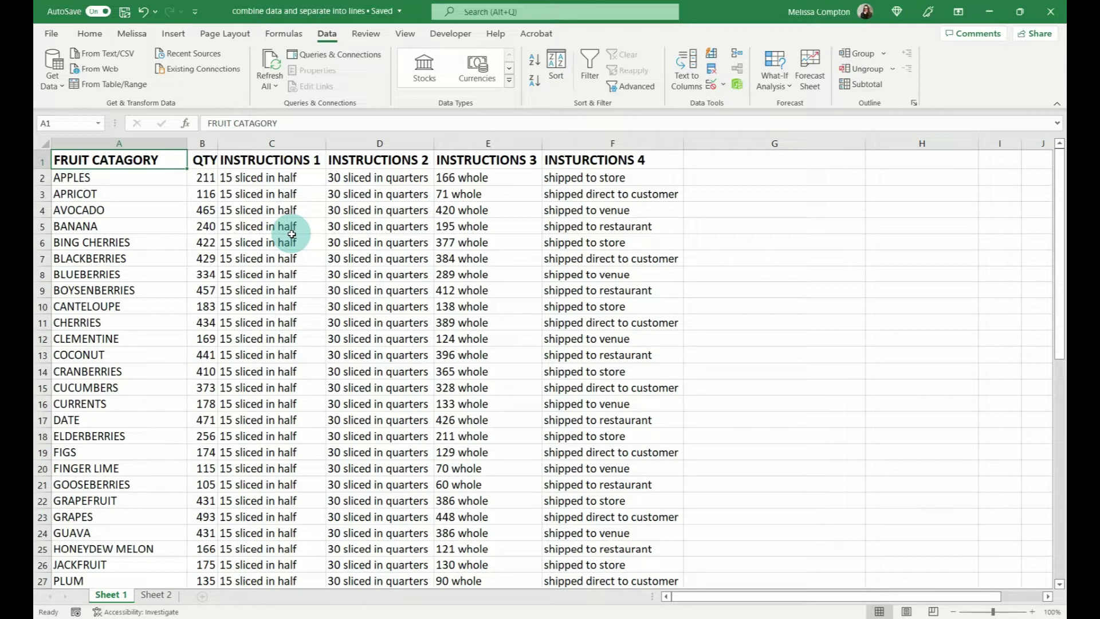
# Turn on text wrapping for the empty cell G2 beside the APPLES row on Sheet 1.
pyautogui.click(149, 177)
pyautogui.click(203, 177)
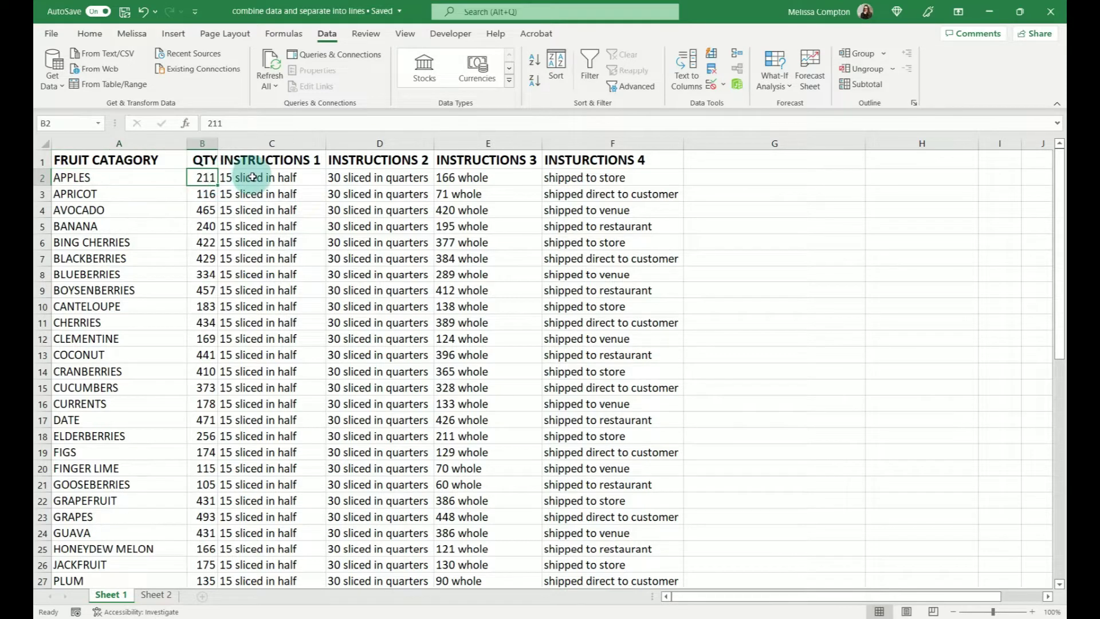
pyautogui.click(253, 177)
pyautogui.click(740, 177)
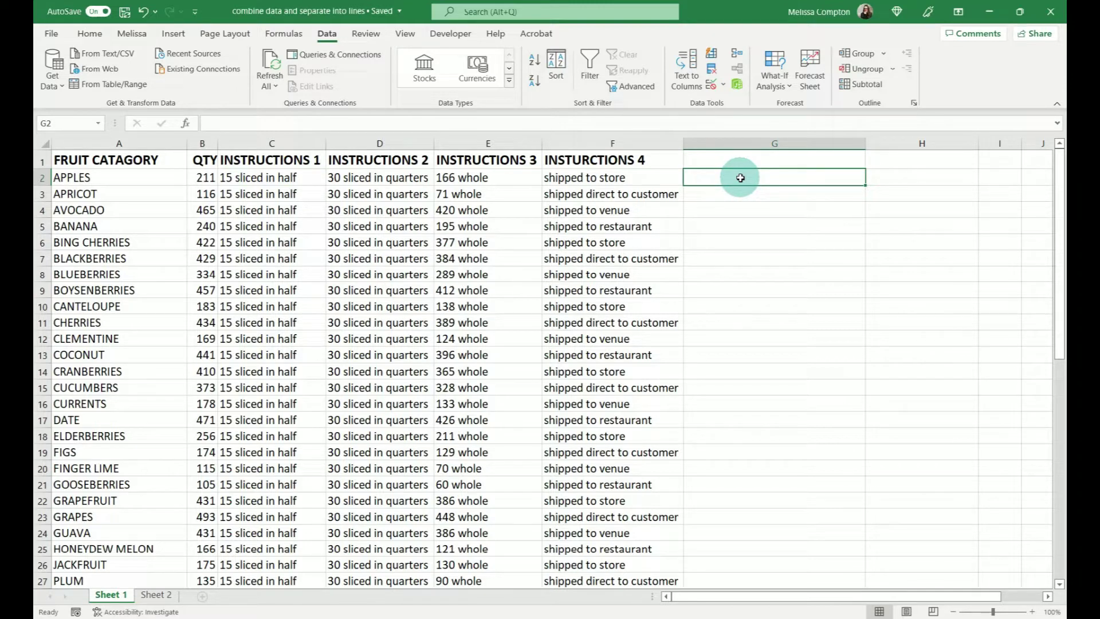
pyautogui.hotkey('alt', 'h')
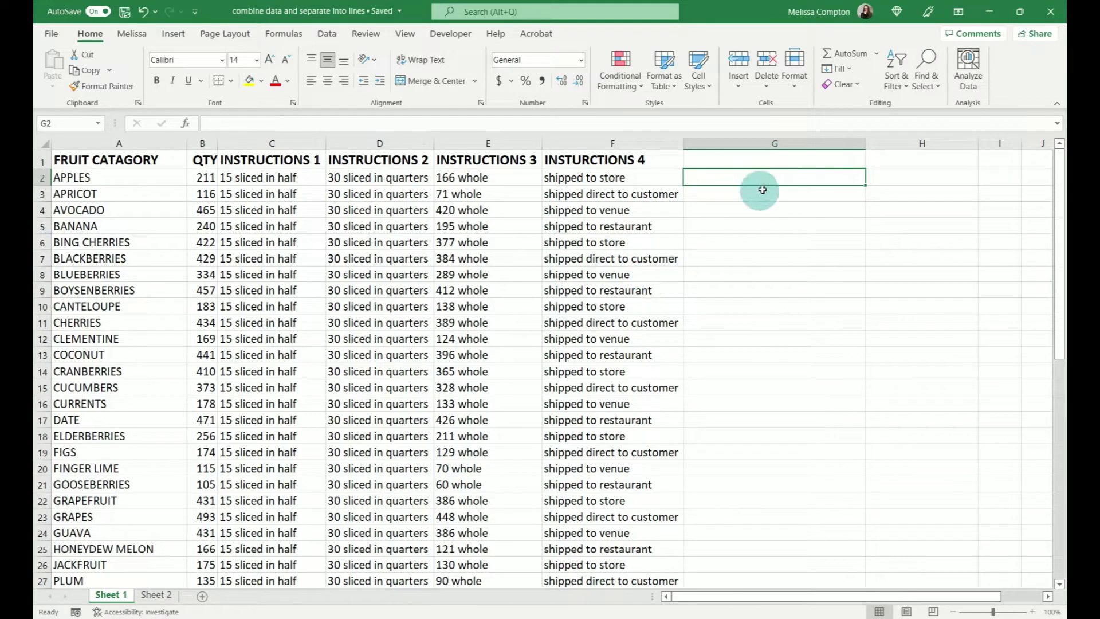
pyautogui.click(450, 60)
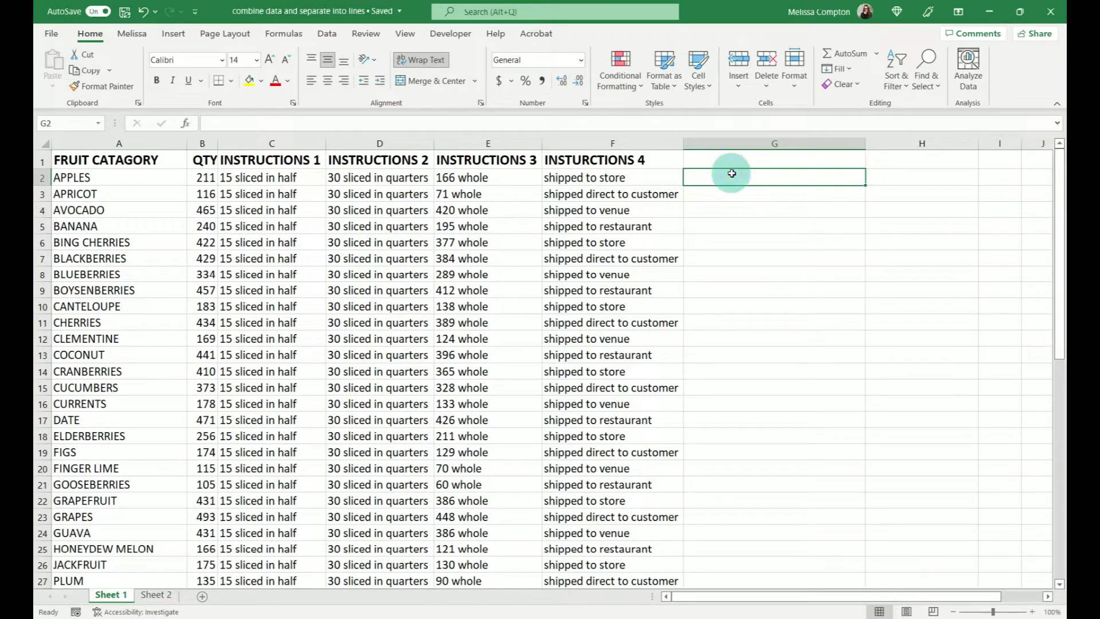
# Enter =CONCAT(A2,CHAR(10),"-",B2) in G2 to join the APPLES name and quantity with a line break and hyphen.
pyautogui.write('=conc')
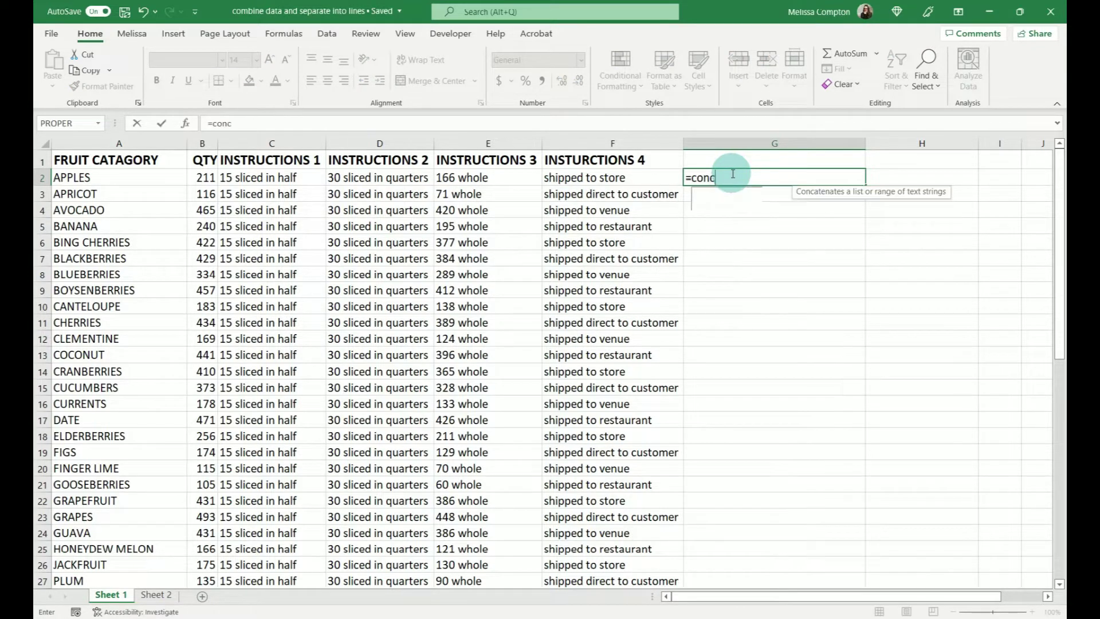
pyautogui.write('at(')
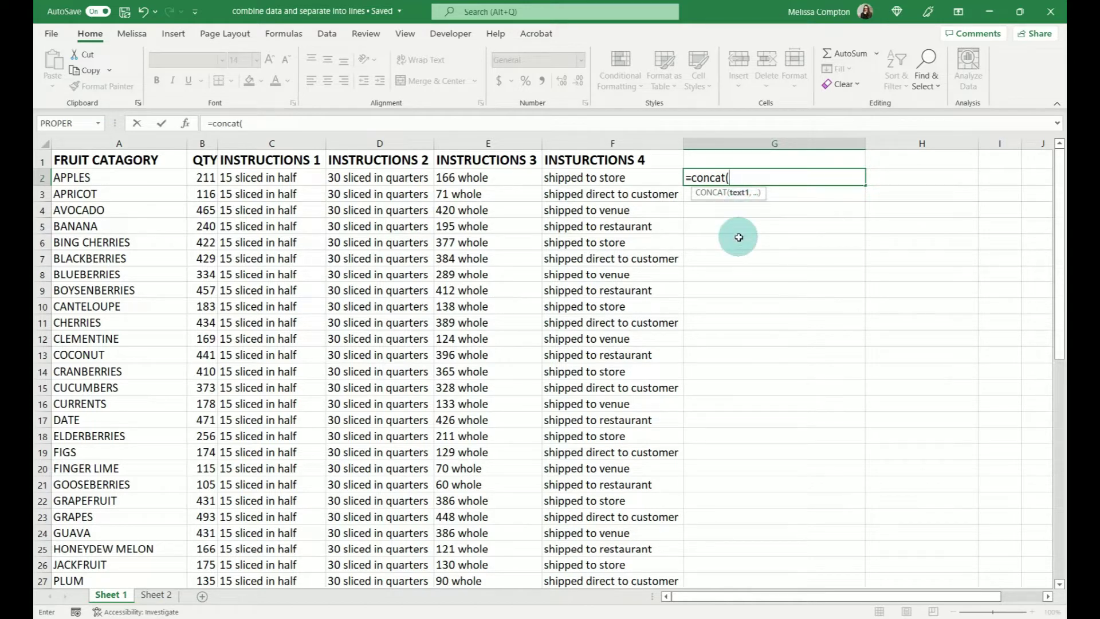
pyautogui.click(153, 178)
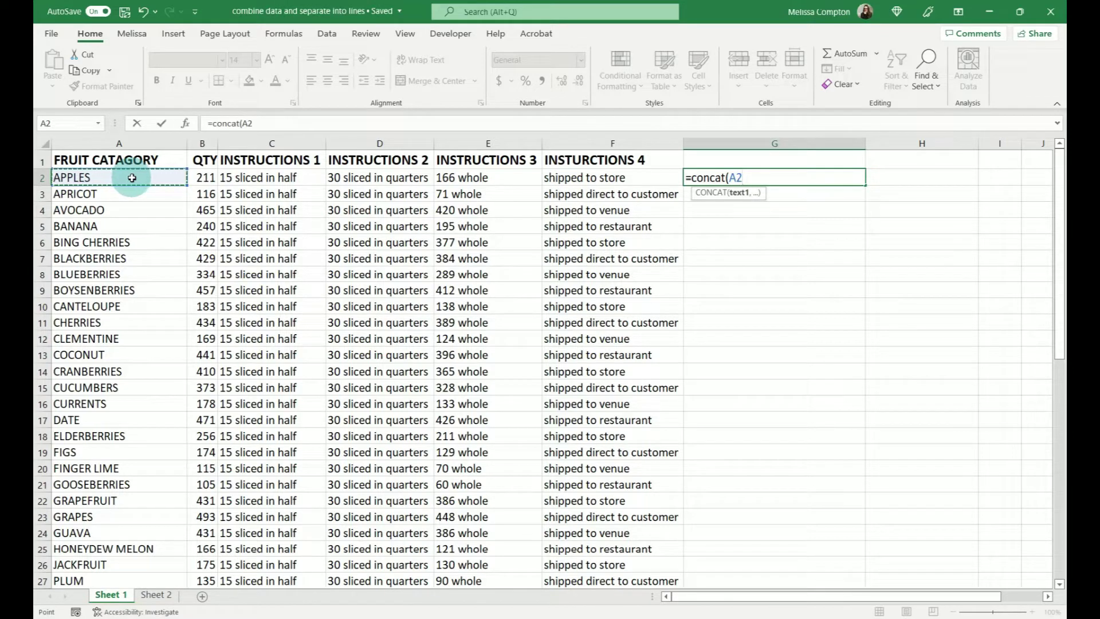
pyautogui.write(',')
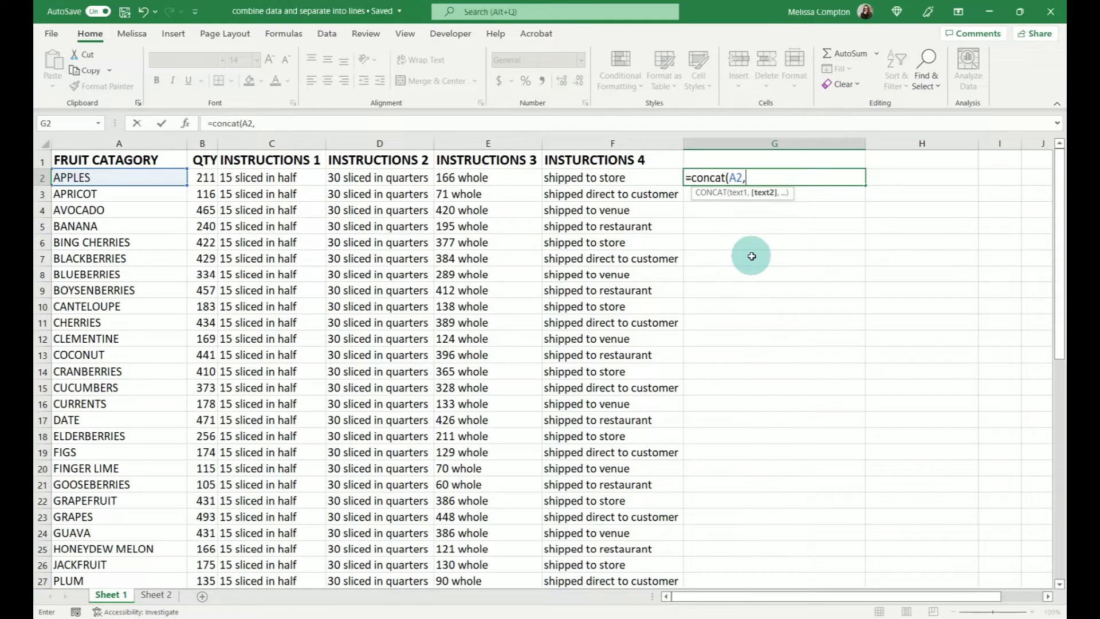
pyautogui.write('char')
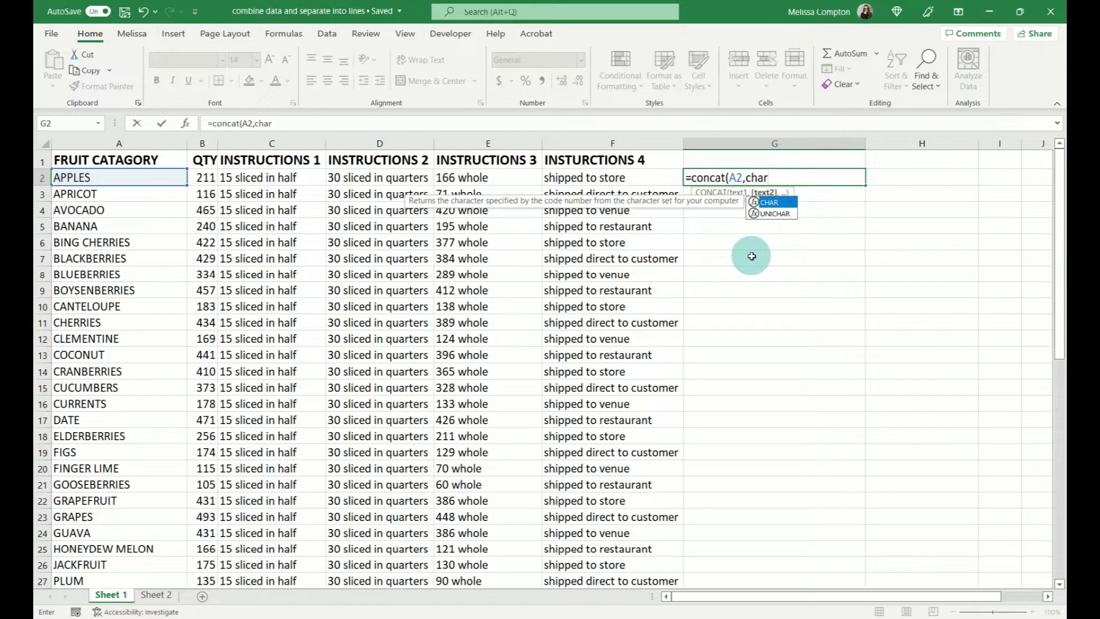
pyautogui.write('(')
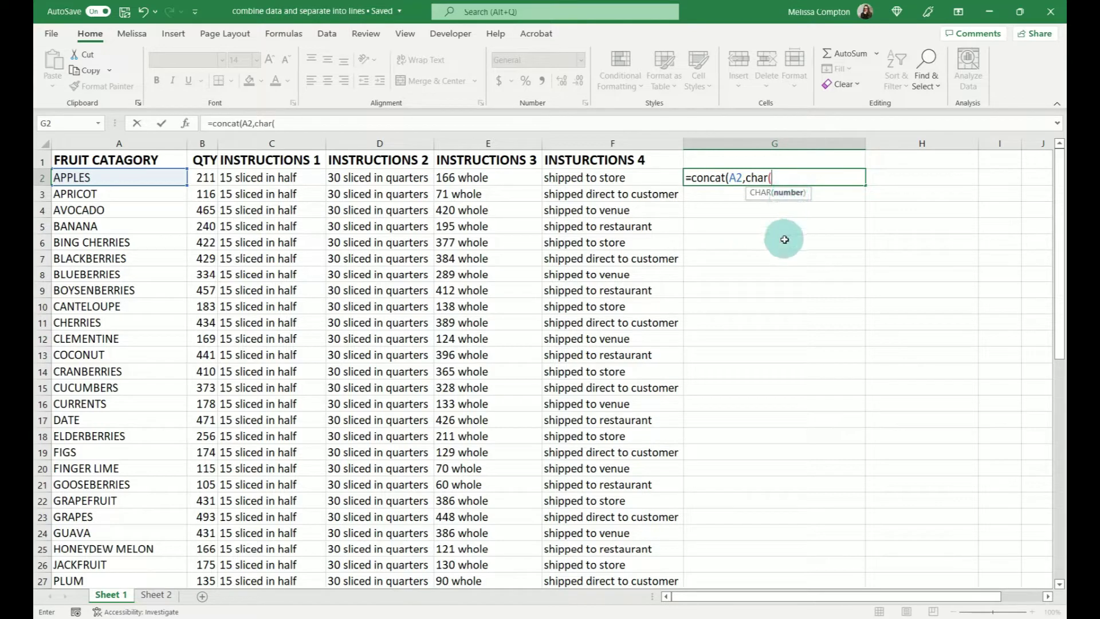
pyautogui.write('10)')
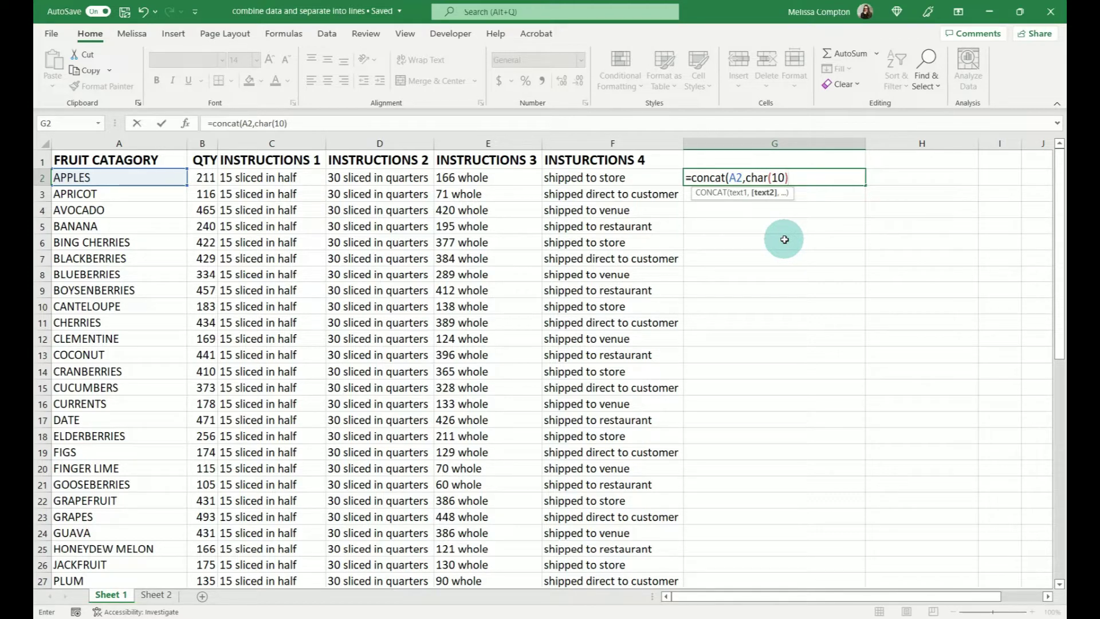
pyautogui.write(',')
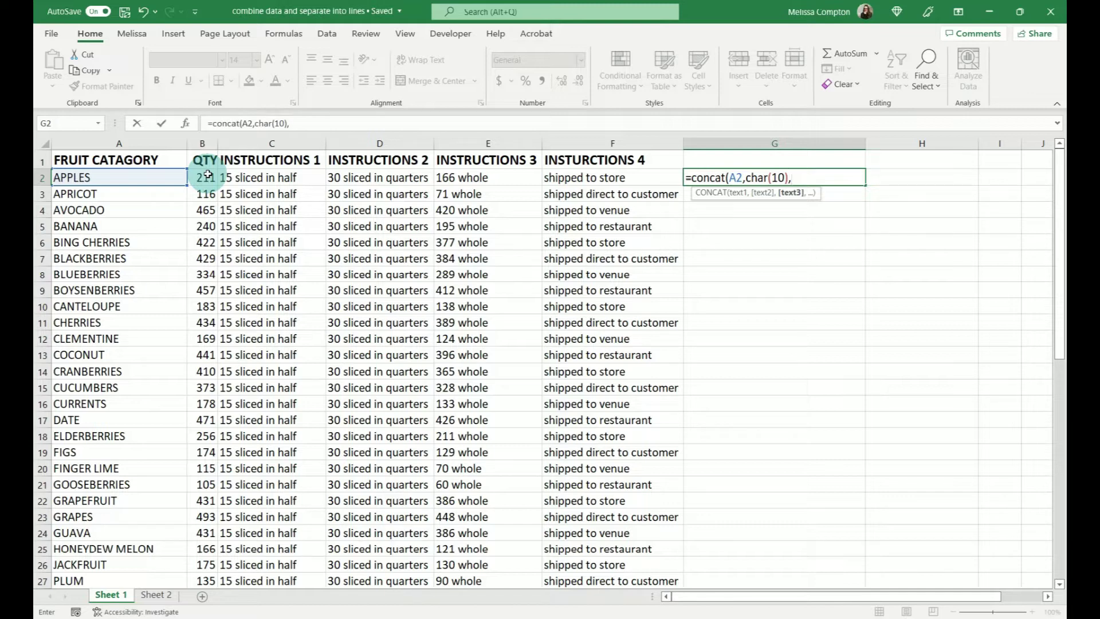
pyautogui.write('"-",')
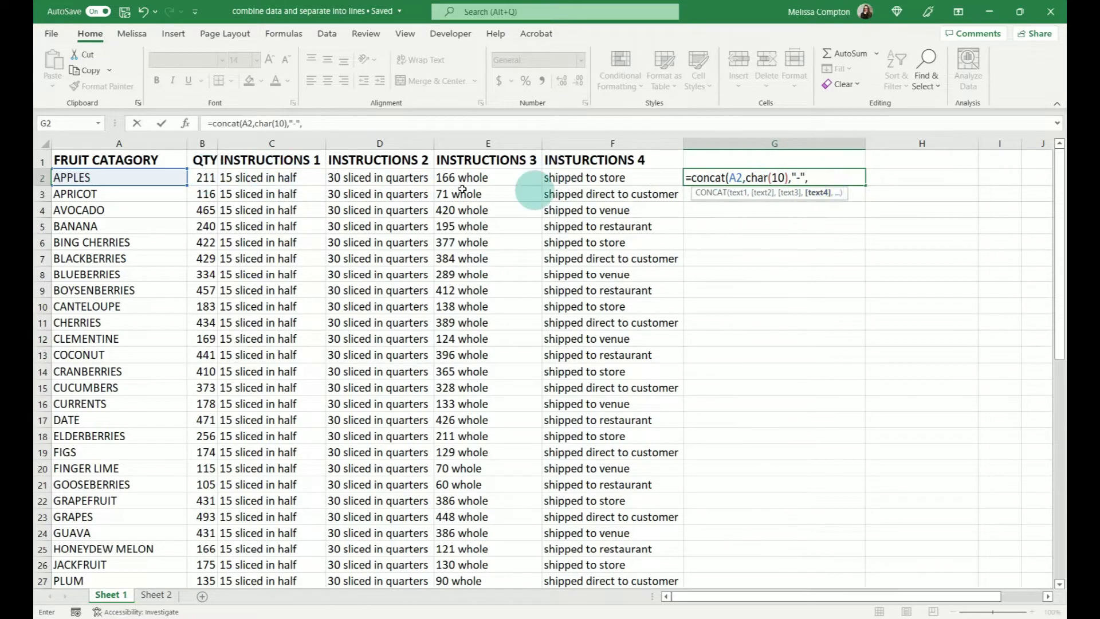
pyautogui.click(203, 179)
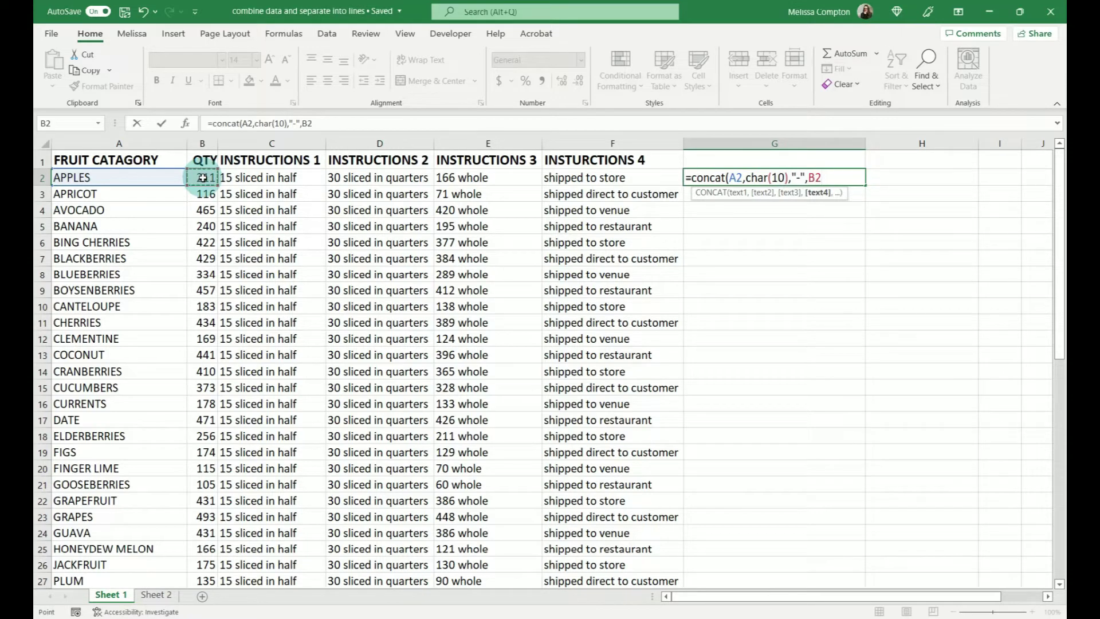
pyautogui.write(')')
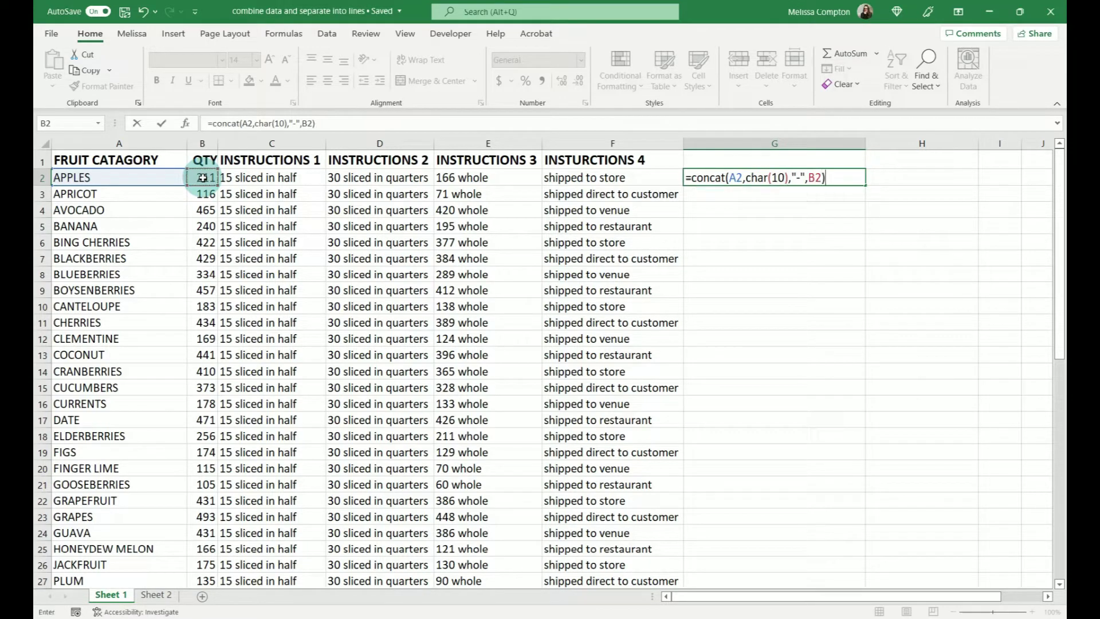
pyautogui.hotkey('ctrl', 'Return')
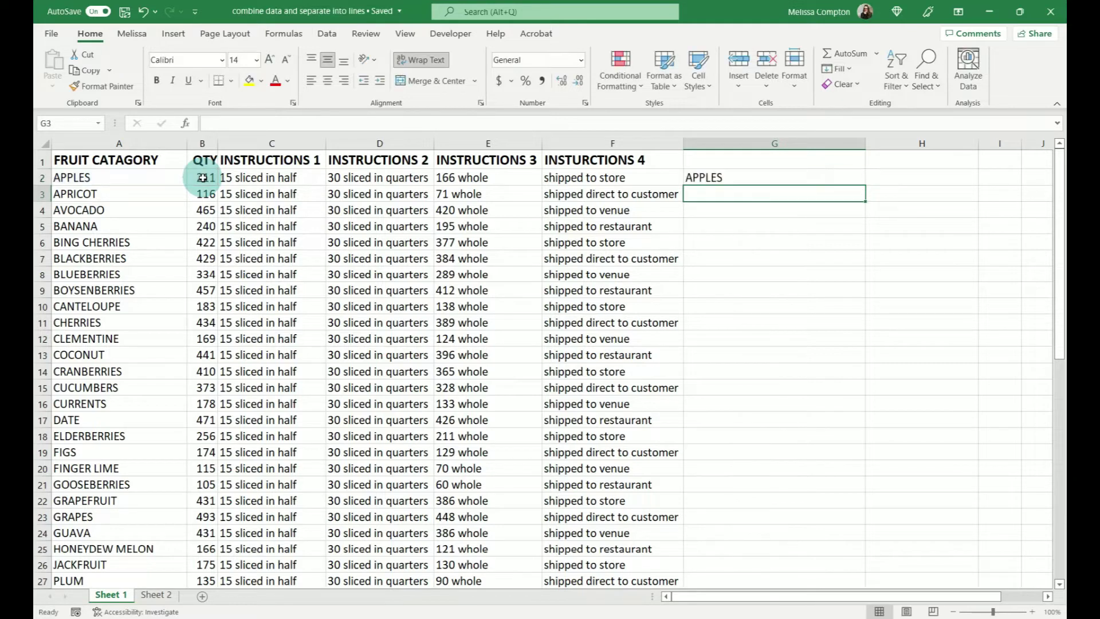
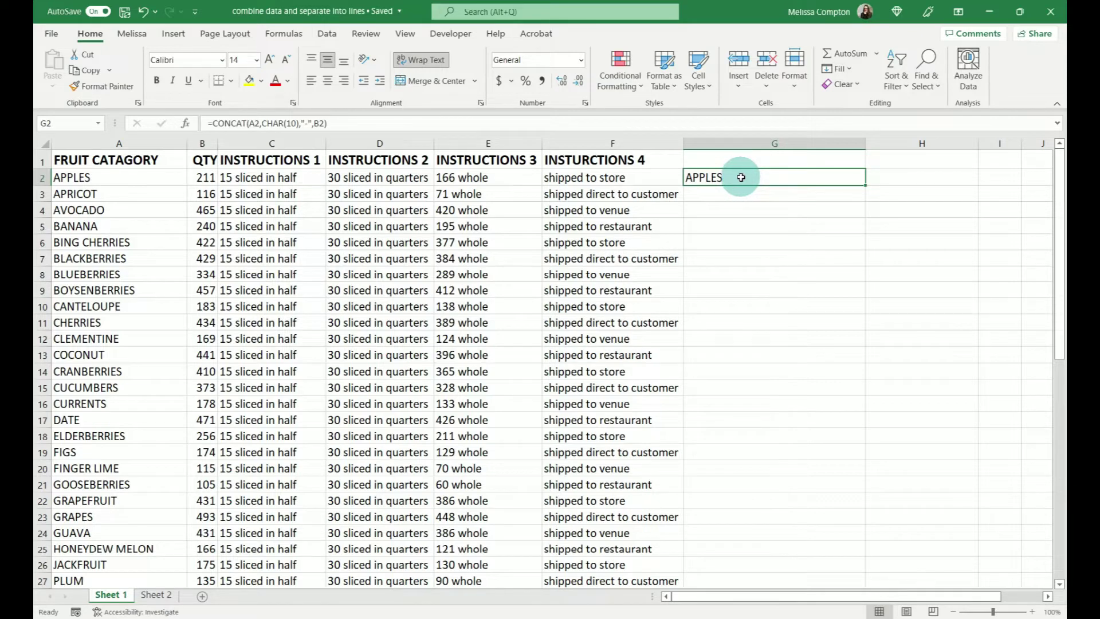
# Increase the height of row 2 enough for both text lines of the combined cell G2.
pyautogui.click(42, 178)
pyautogui.moveTo(41, 185); pyautogui.dragTo(42, 224)
pyautogui.click(739, 205)
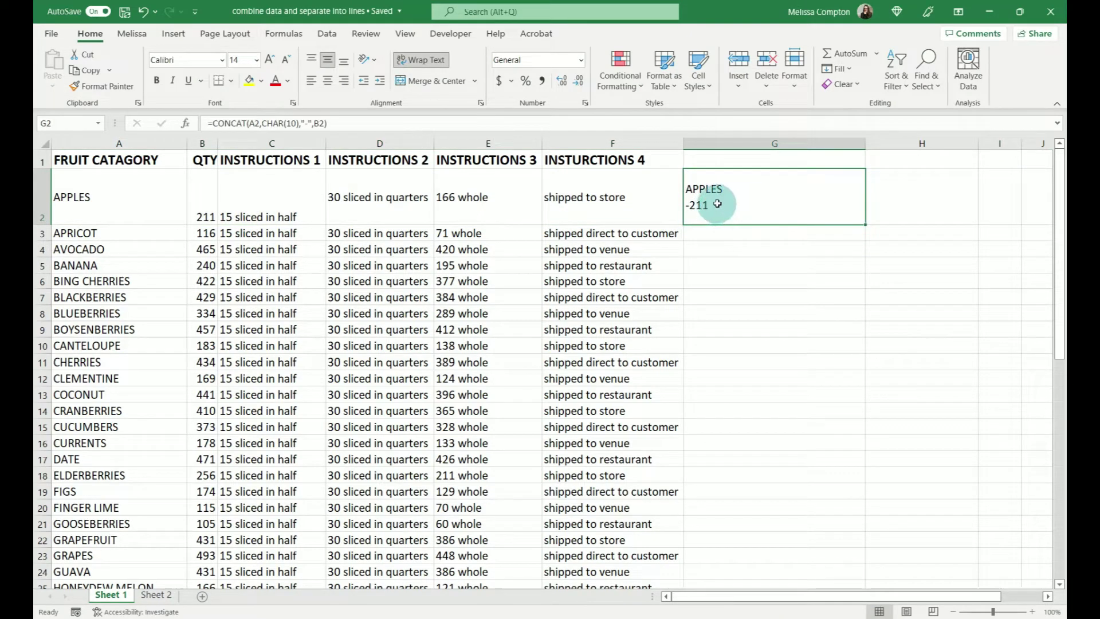
# Reopen the CONCAT formula in G2 and extend it after B2 with CHAR(10),"-",C2 for the first instruction.
pyautogui.doubleClick(716, 207)
pyautogui.press('BackSpace')
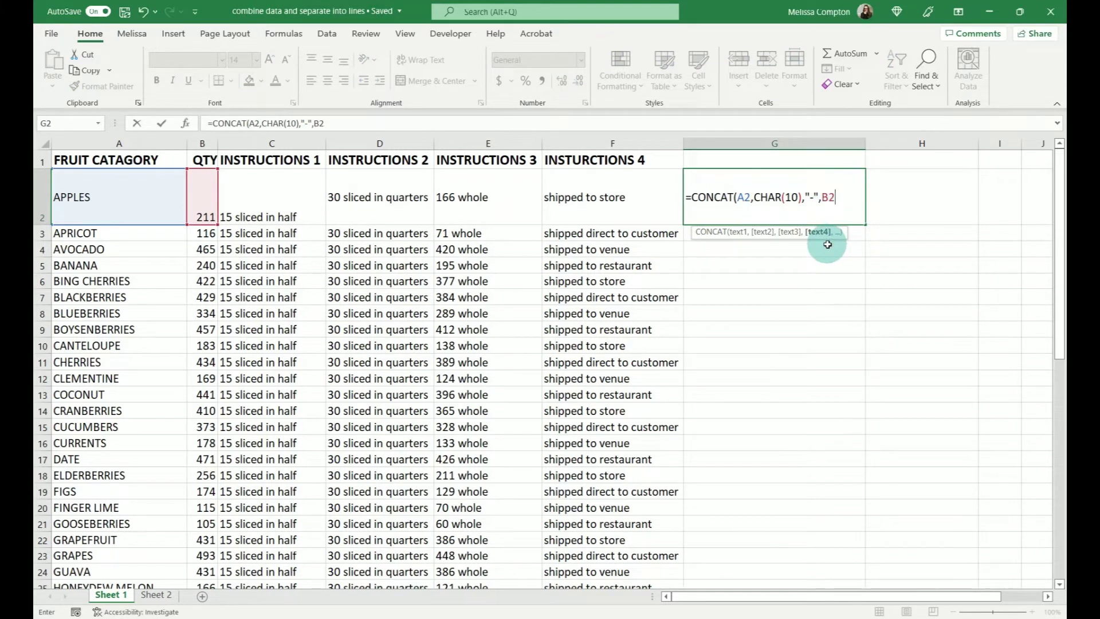
pyautogui.write(',')
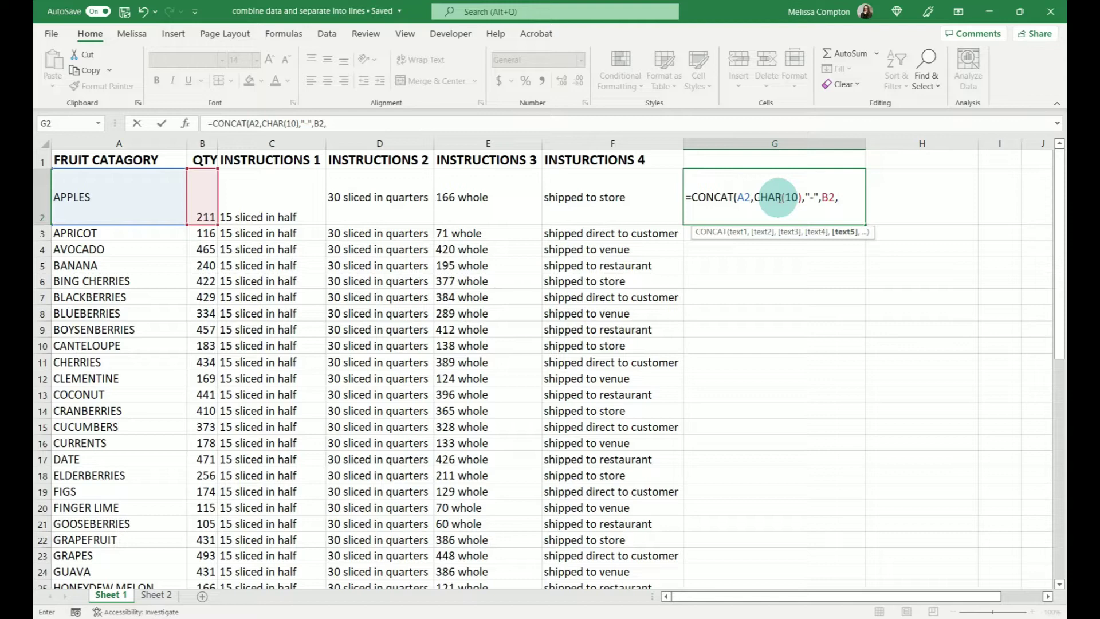
pyautogui.write('char')
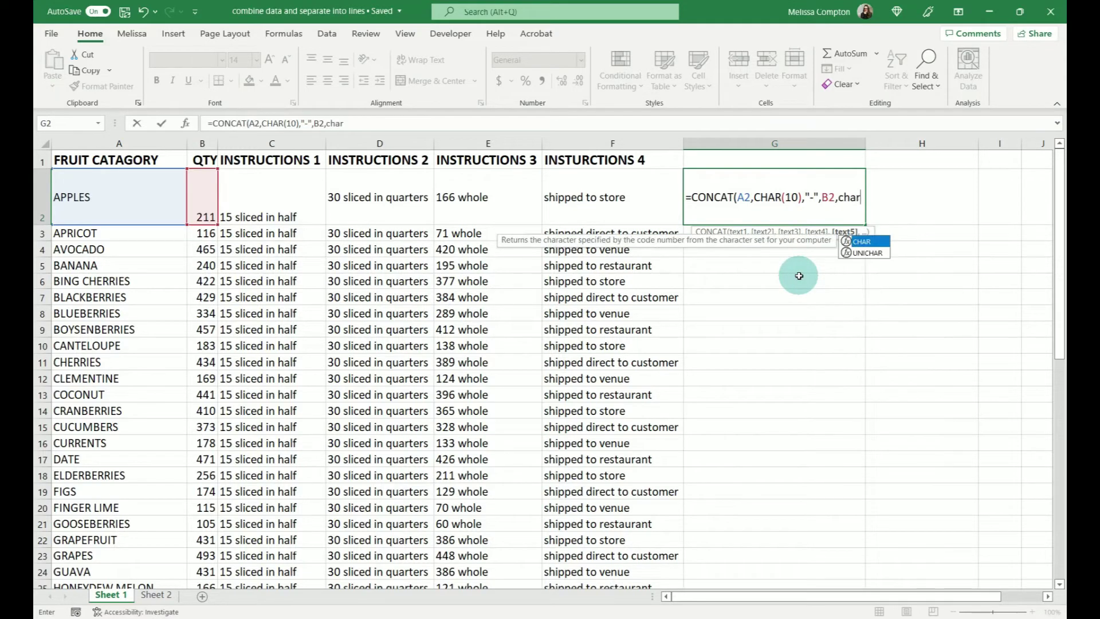
pyautogui.write('(10)')
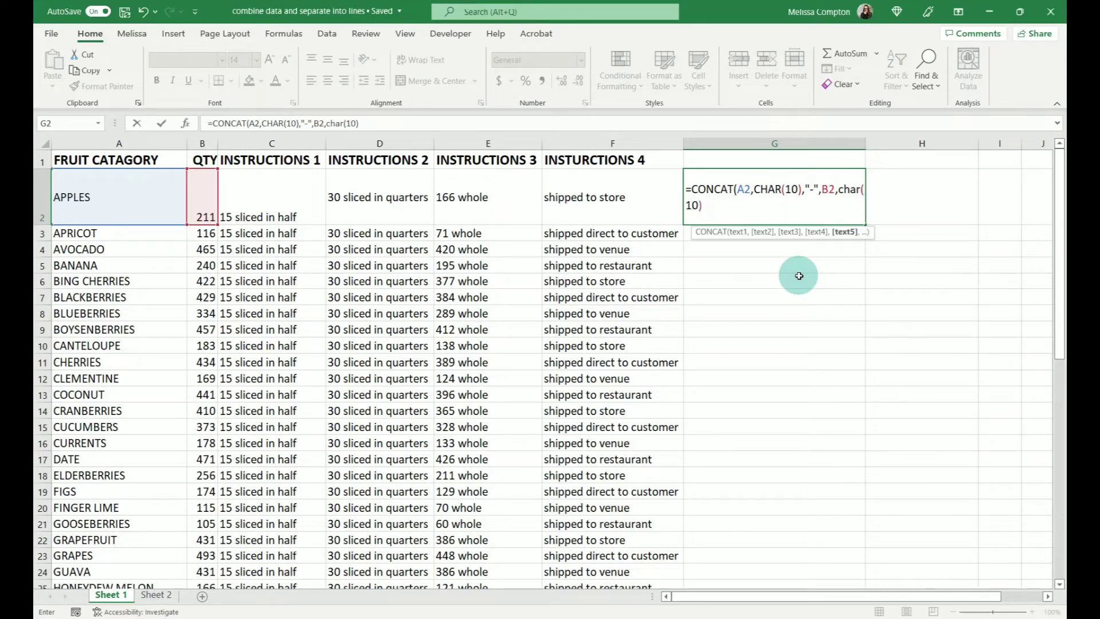
pyautogui.write(',"-",')
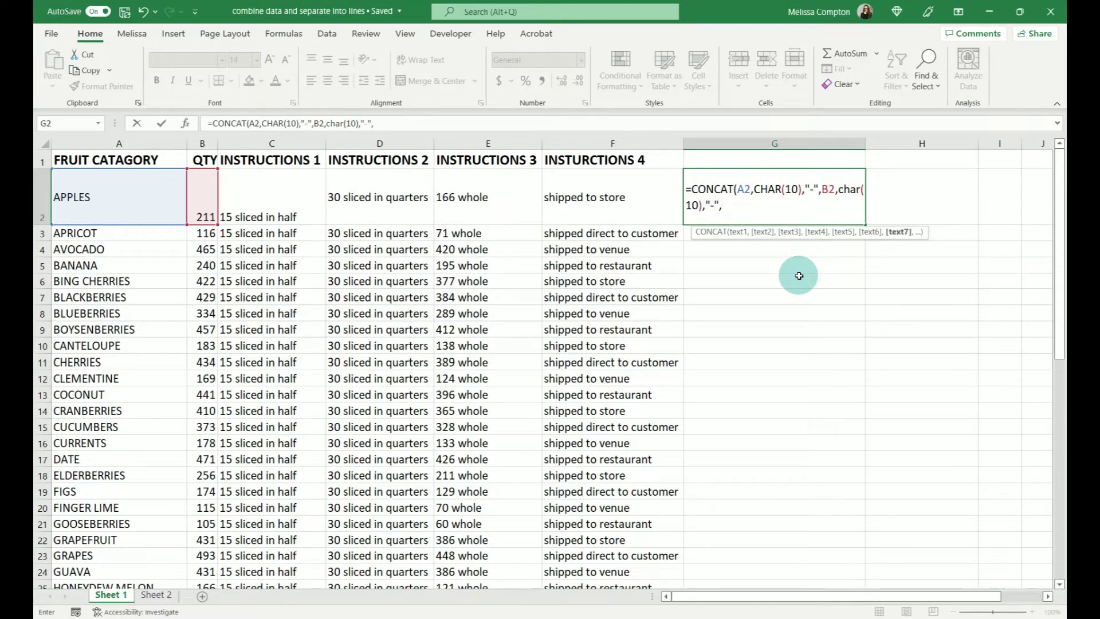
pyautogui.click(263, 197)
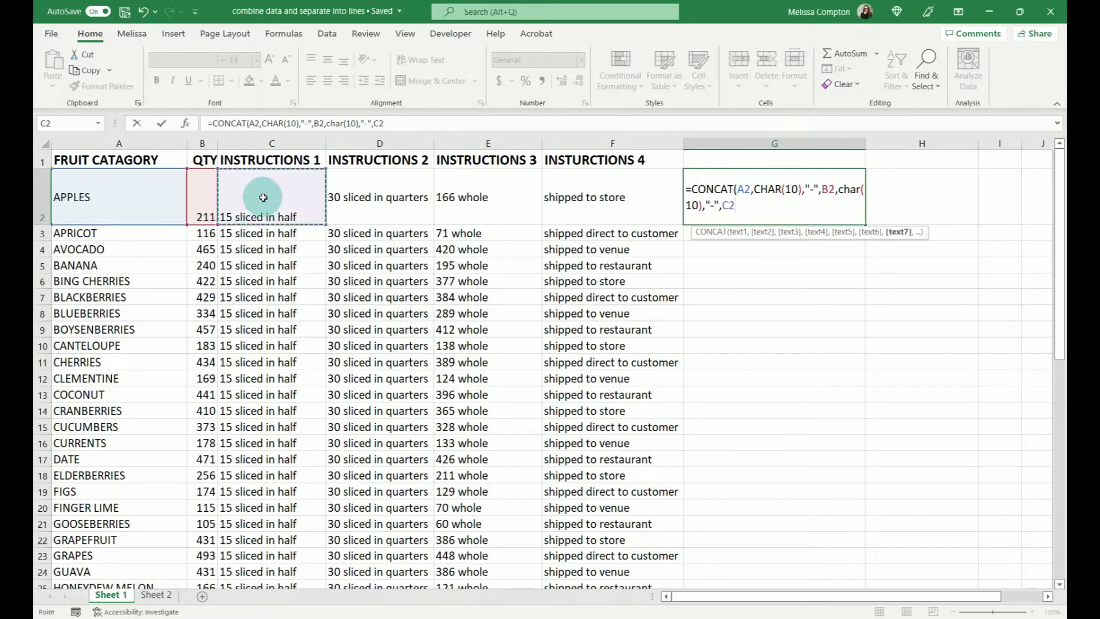
# Extend the G2 formula with CHAR(10),"-",D2 and CHAR(10),"-",E2 for the second and third instructions.
pyautogui.write(',char(')
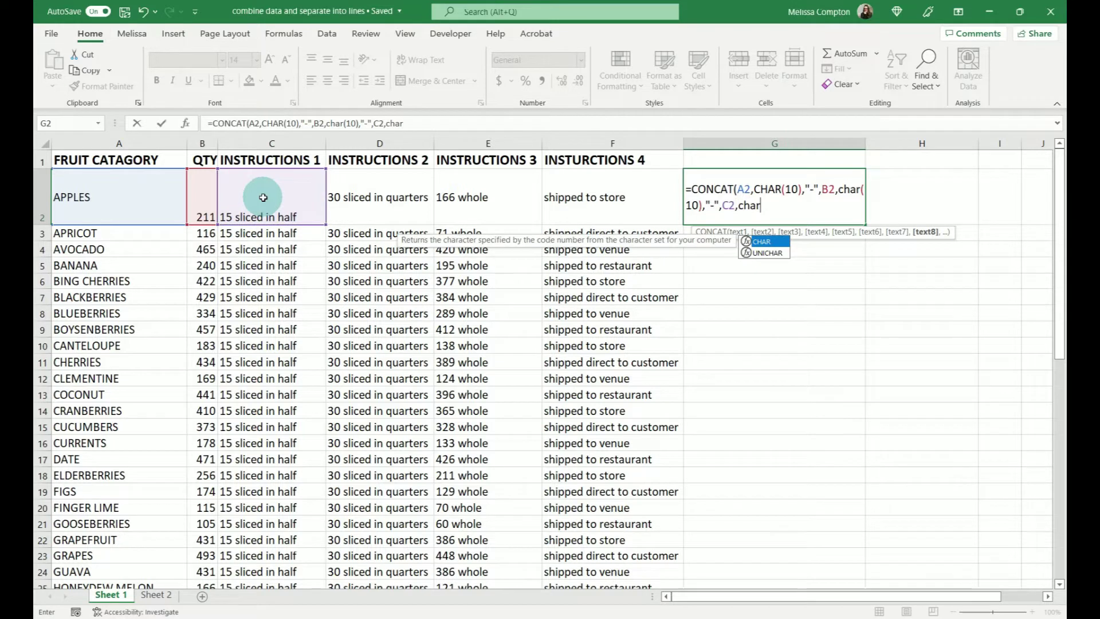
pyautogui.write('10),')
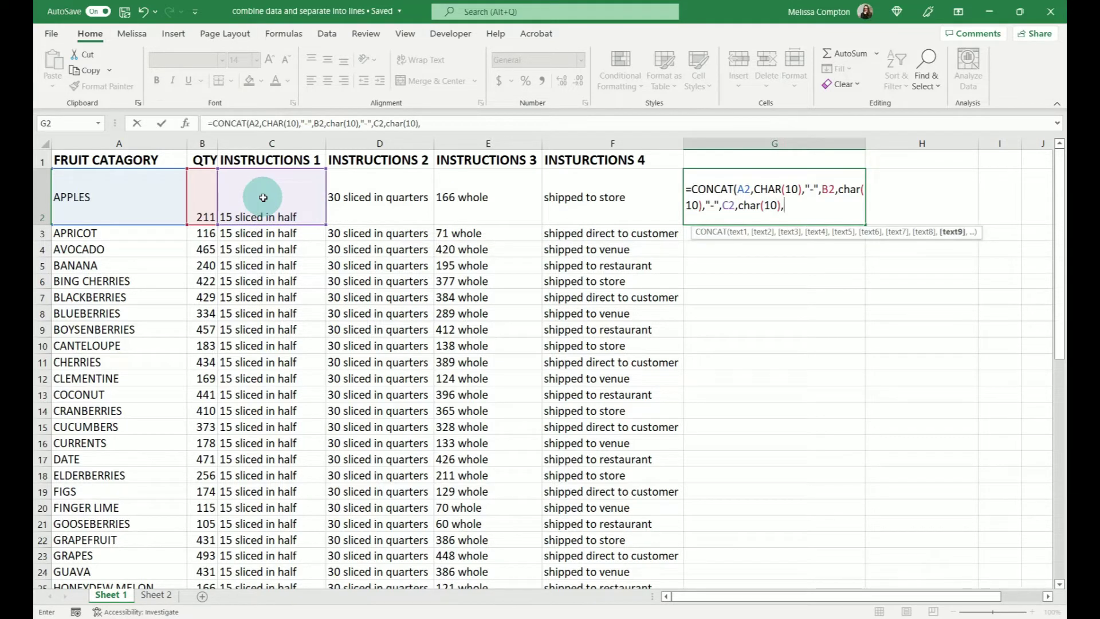
pyautogui.write('"-",')
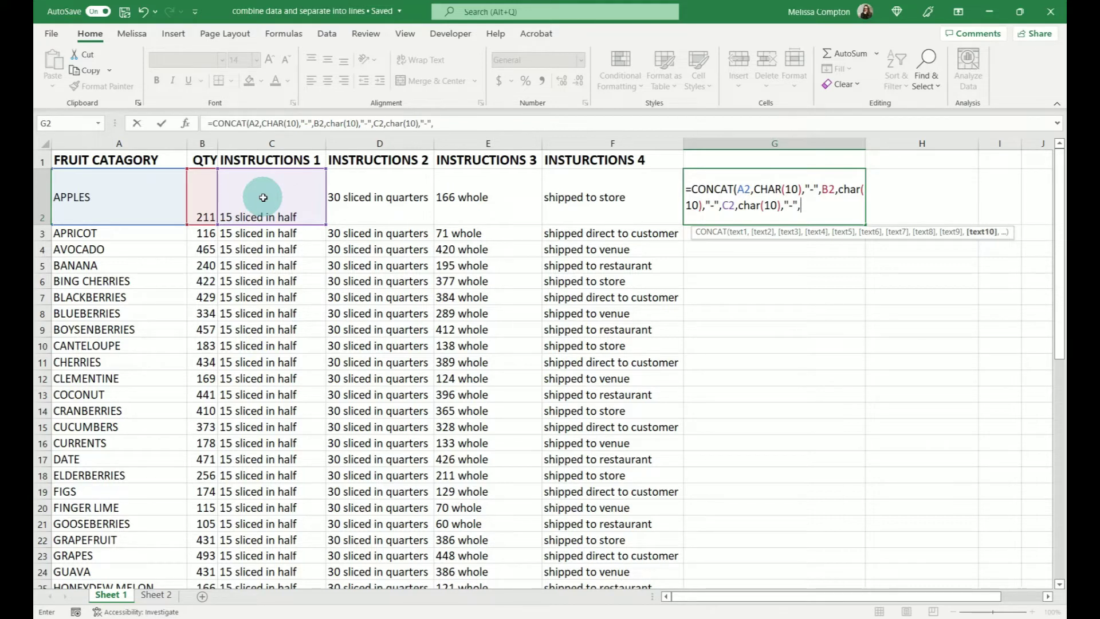
pyautogui.click(379, 199)
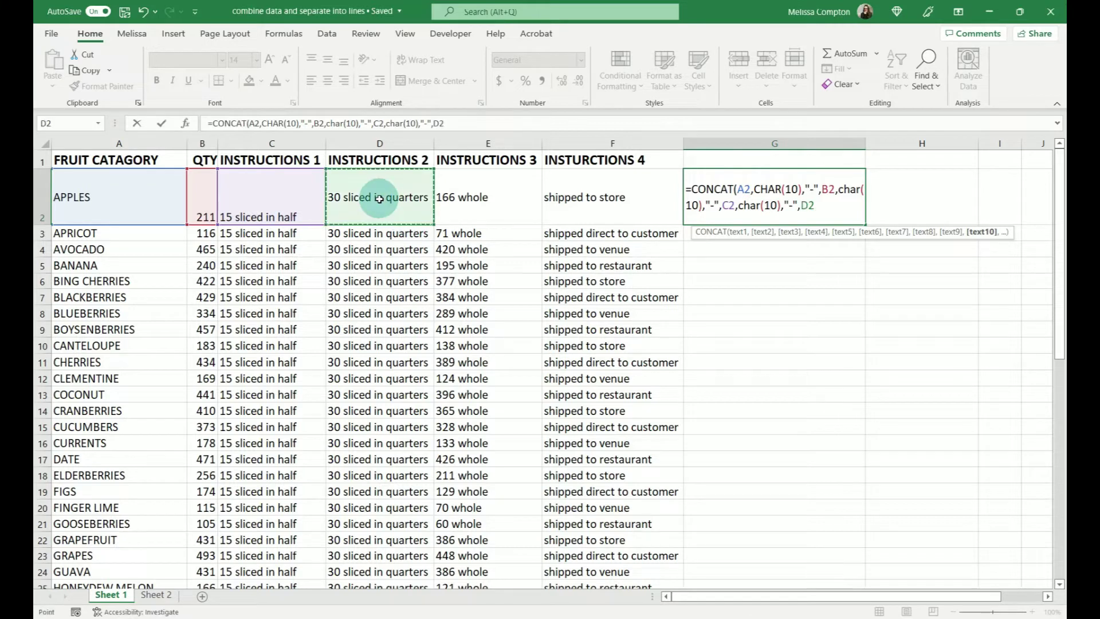
pyautogui.write(',char')
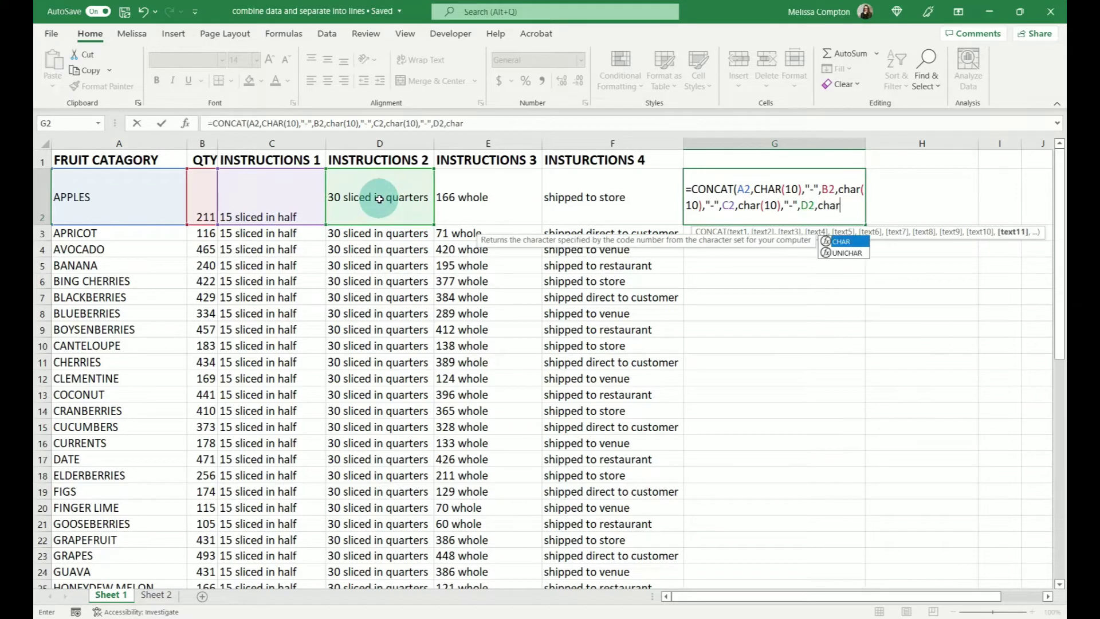
pyautogui.write('(10),')
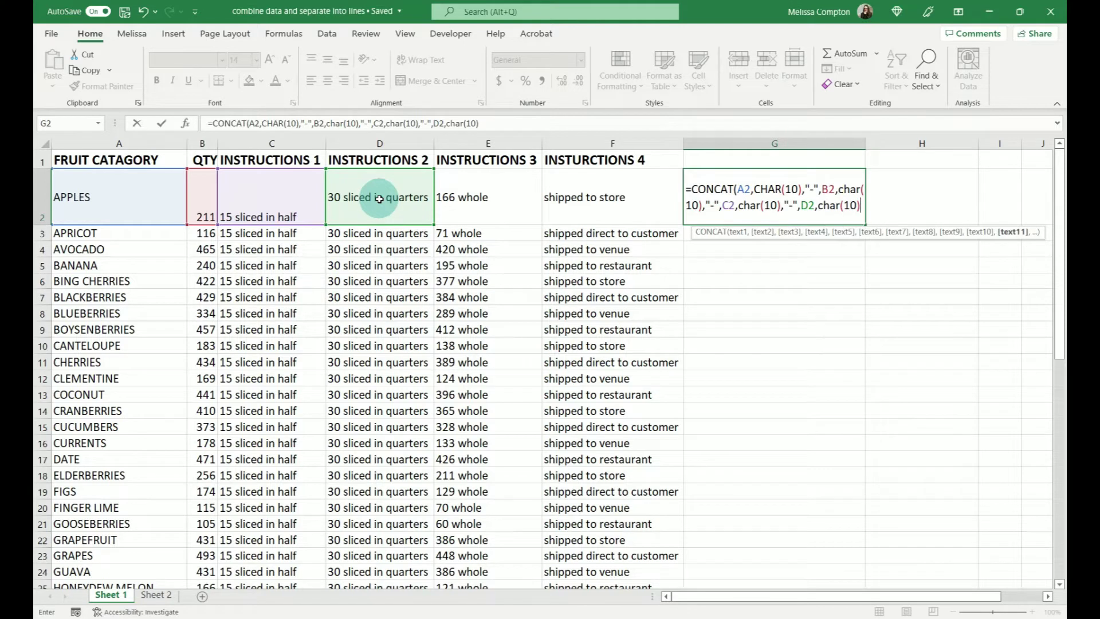
pyautogui.write('"-"')
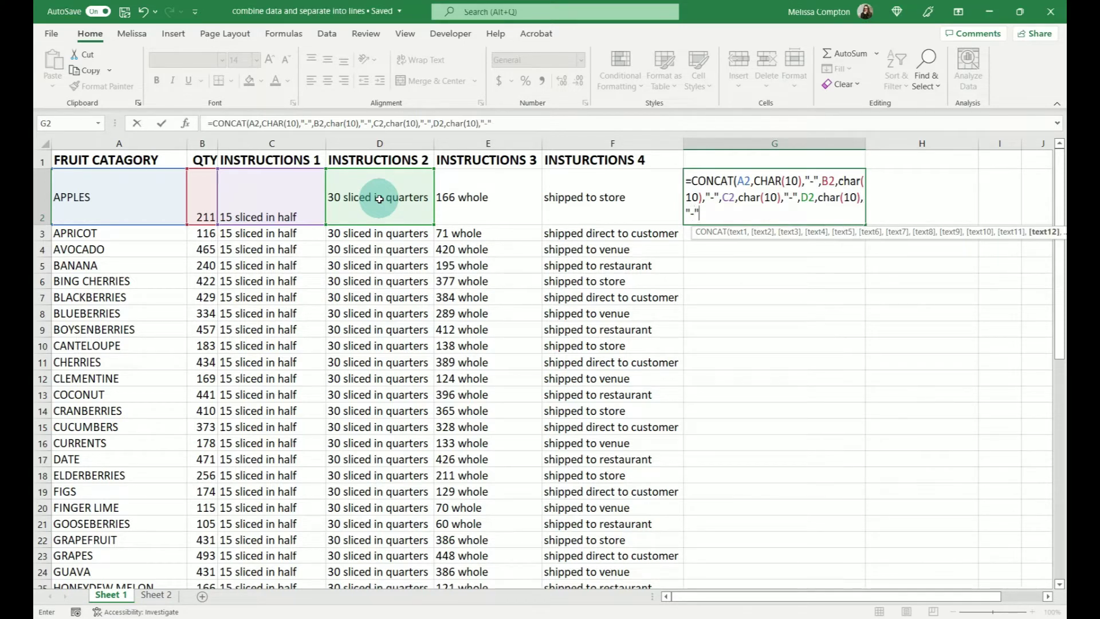
pyautogui.write(',')
pyautogui.click(481, 196)
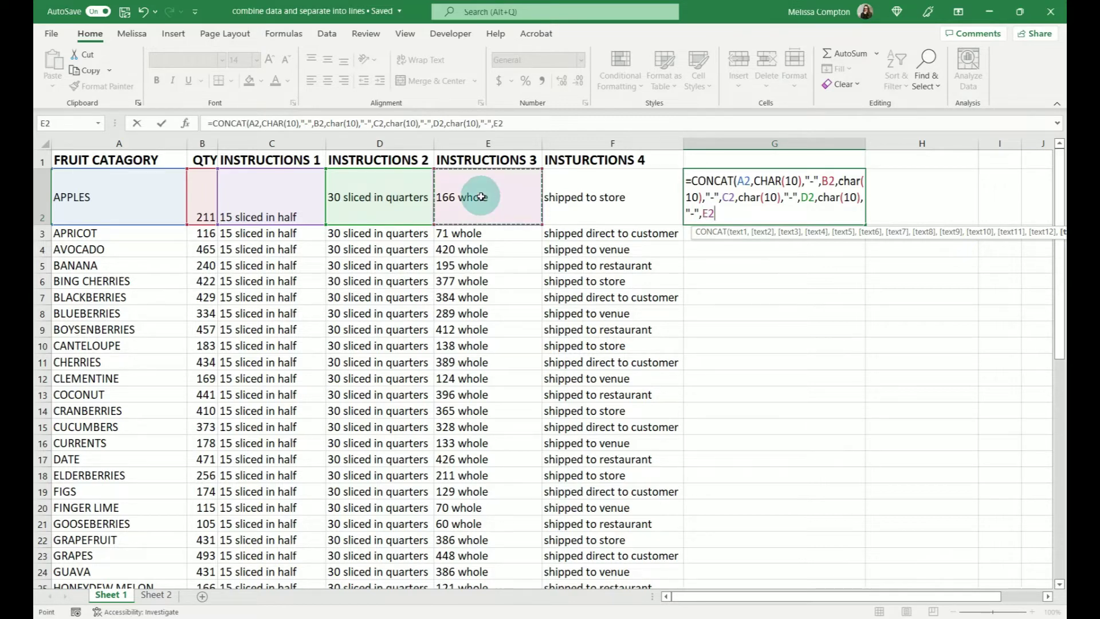
# Complete the G2 formula with CHAR(10),"-",F2 for the fourth instruction, and auto-fit the height of row 2.
pyautogui.write(',char(10)')
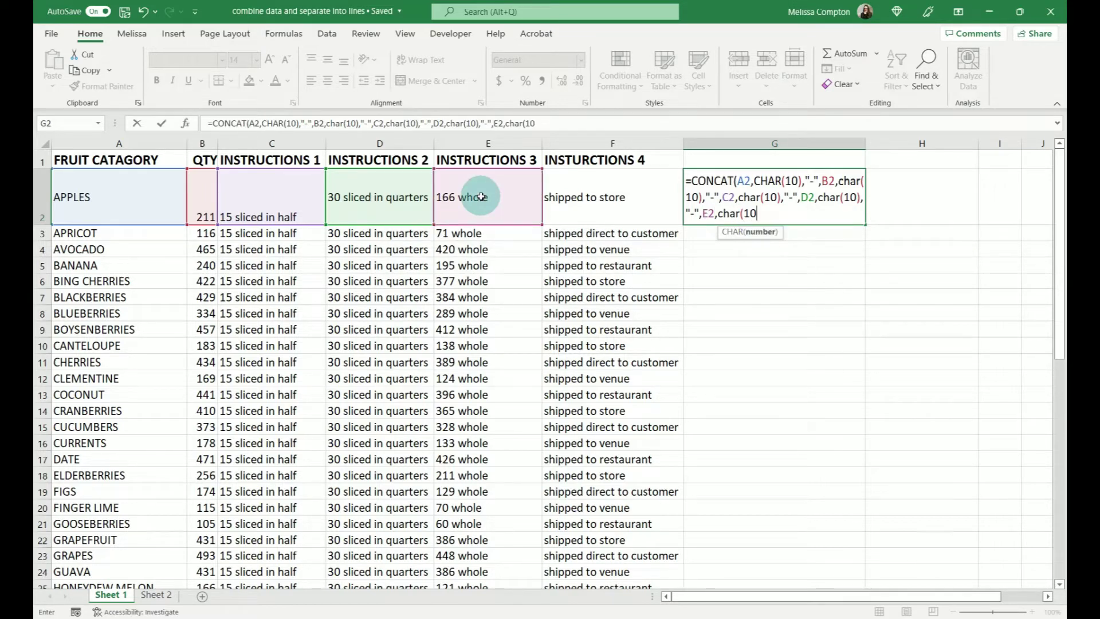
pyautogui.write(',"-"')
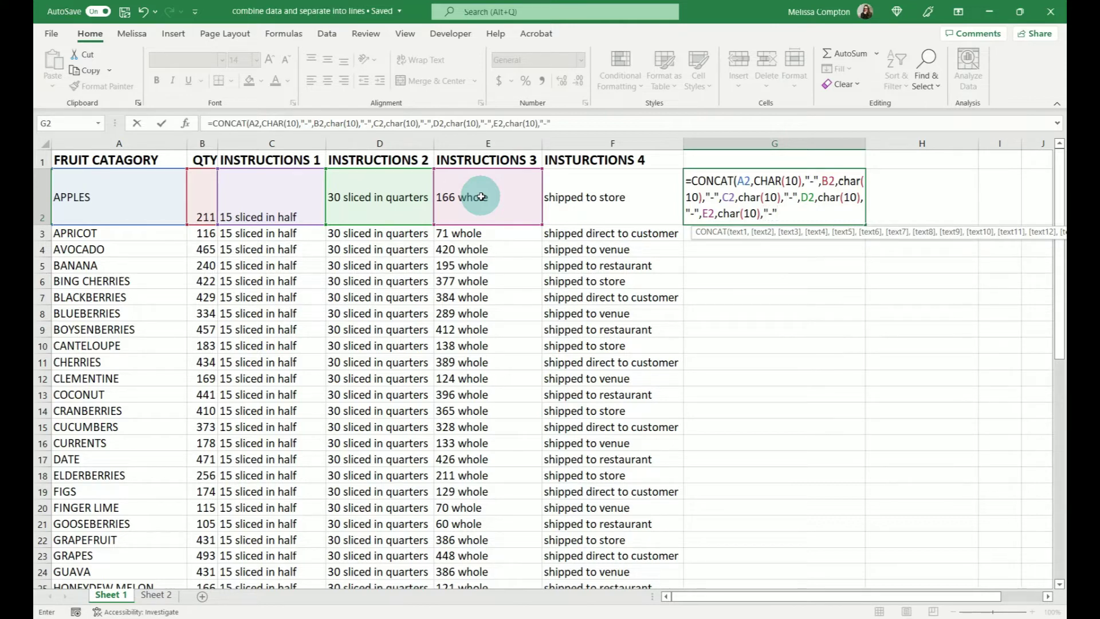
pyautogui.write(',')
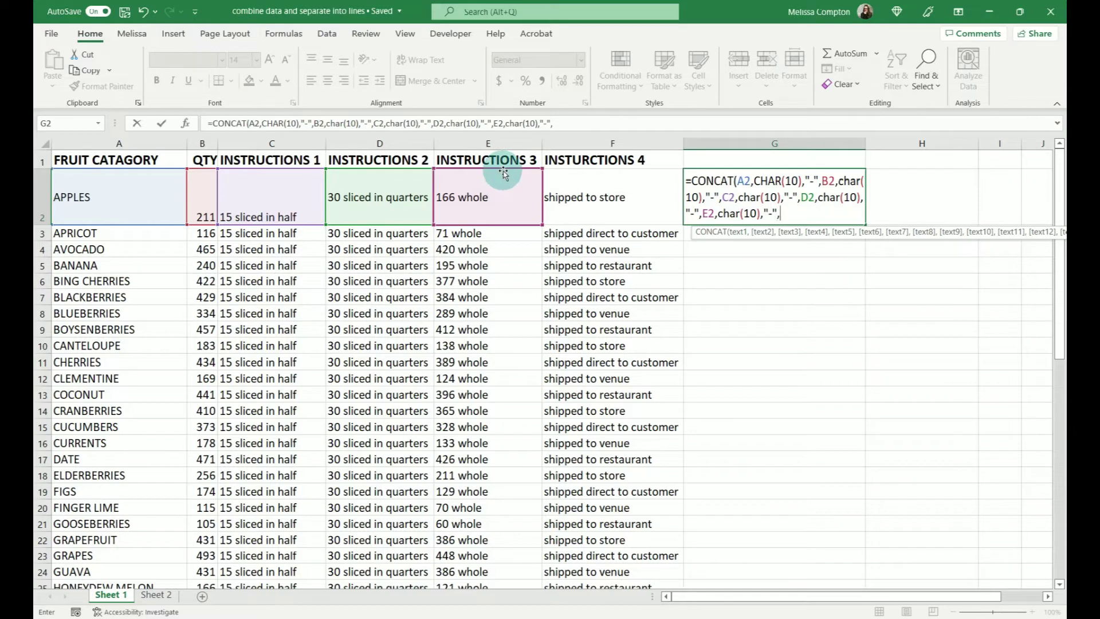
pyautogui.click(583, 196)
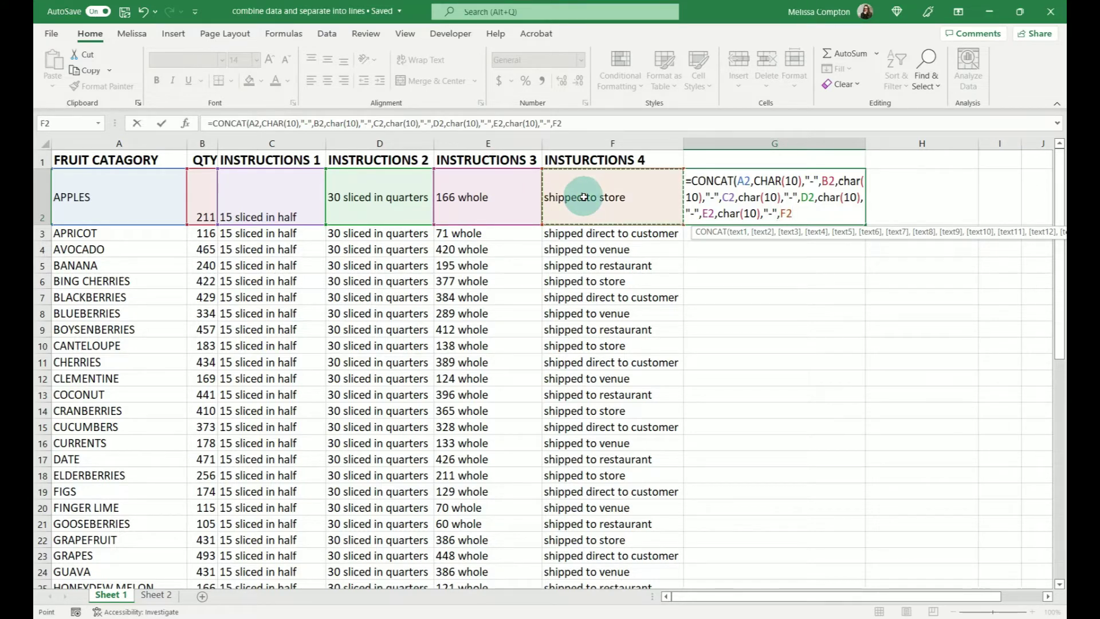
pyautogui.write(')')
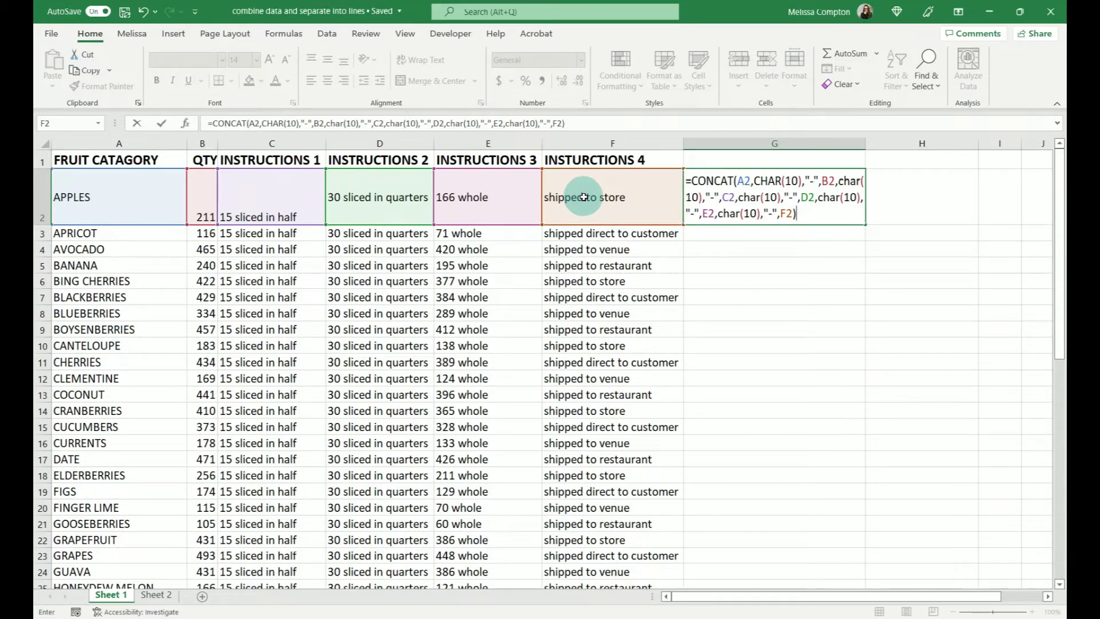
pyautogui.press('Return')
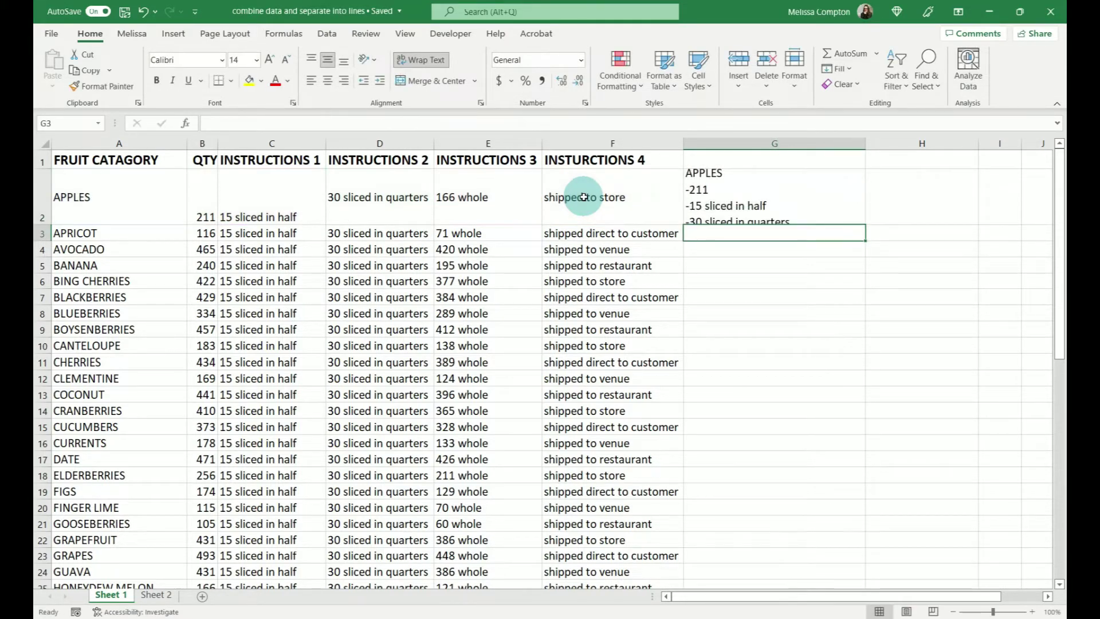
pyautogui.doubleClick(42, 224)
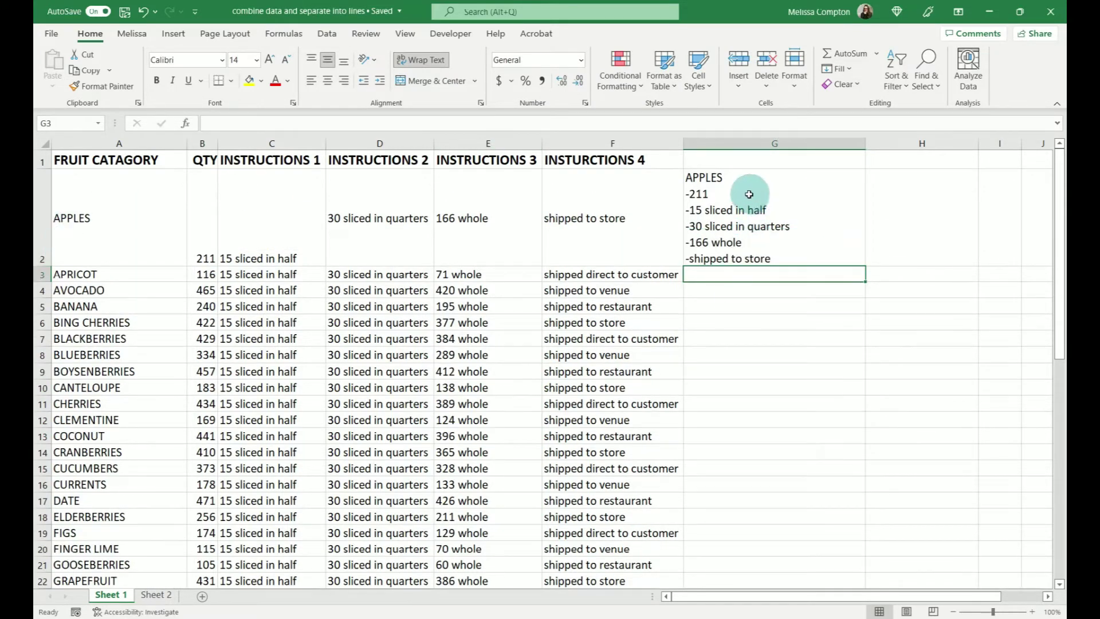
# Fill the CONCAT formula from G2 down column G through the last fruit row, G55.
pyautogui.click(710, 184)
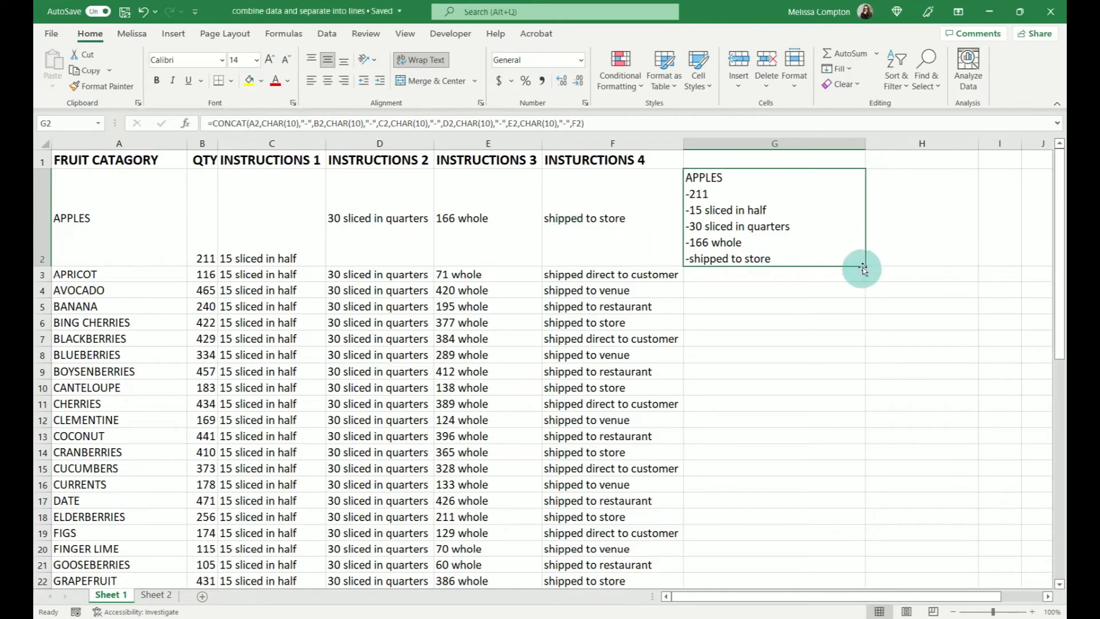
pyautogui.moveTo(865, 265); pyautogui.dragTo(862, 279)
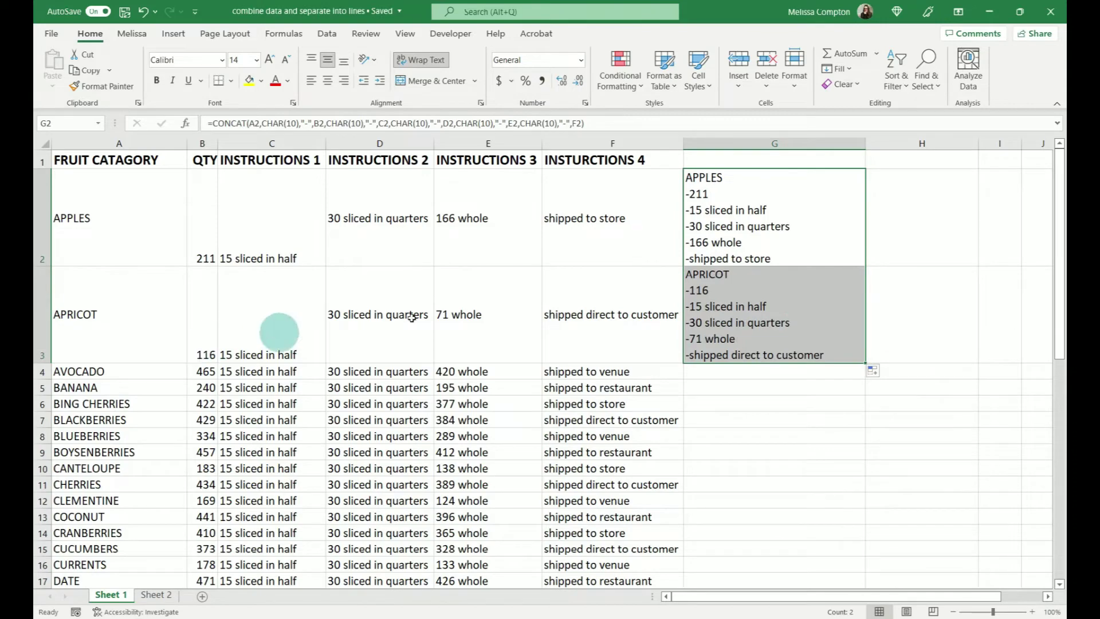
pyautogui.scroll(-4, 846, 336)
pyautogui.scroll(3, 850, 269)
pyautogui.scroll(1, 850, 268)
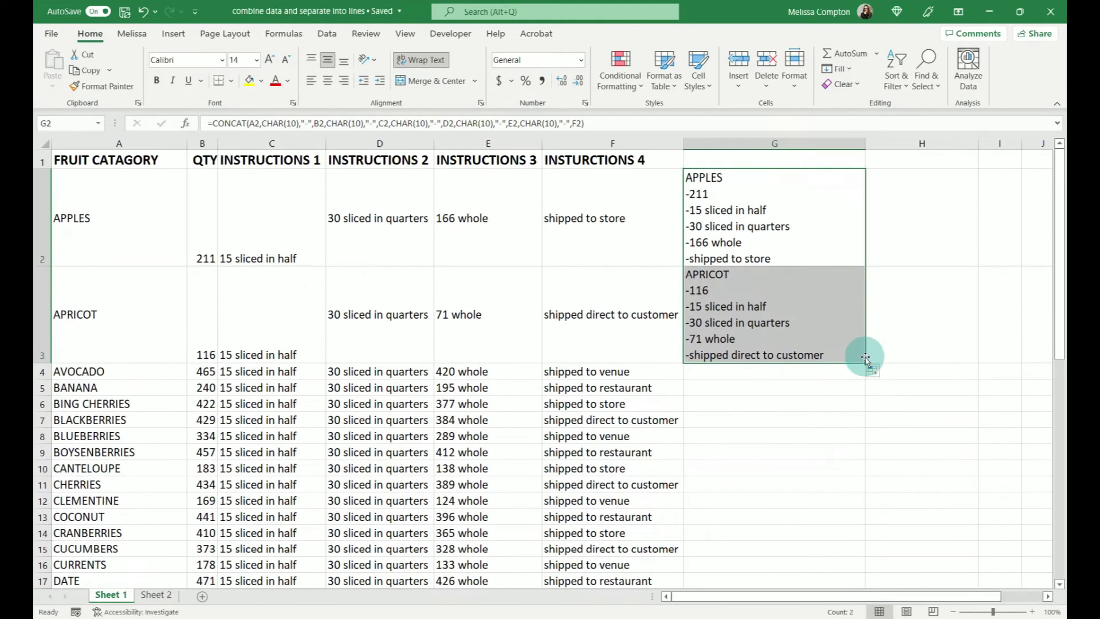
pyautogui.moveTo(864, 361); pyautogui.dragTo(854, 550)
pyautogui.scroll(-2, 801, 441)
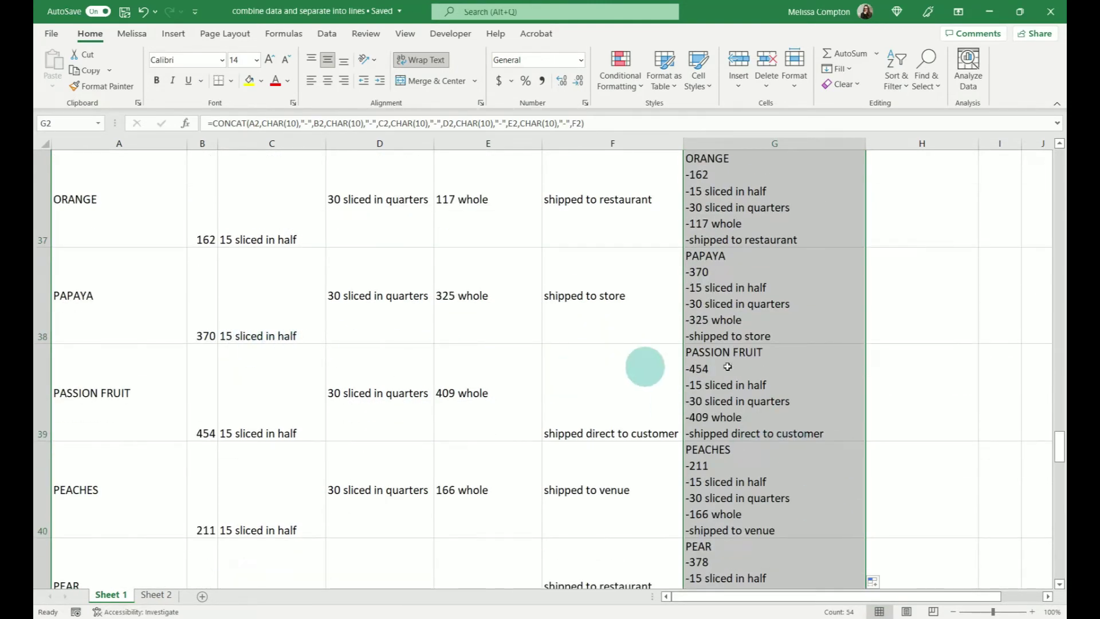
pyautogui.scroll(-1, 385, 458)
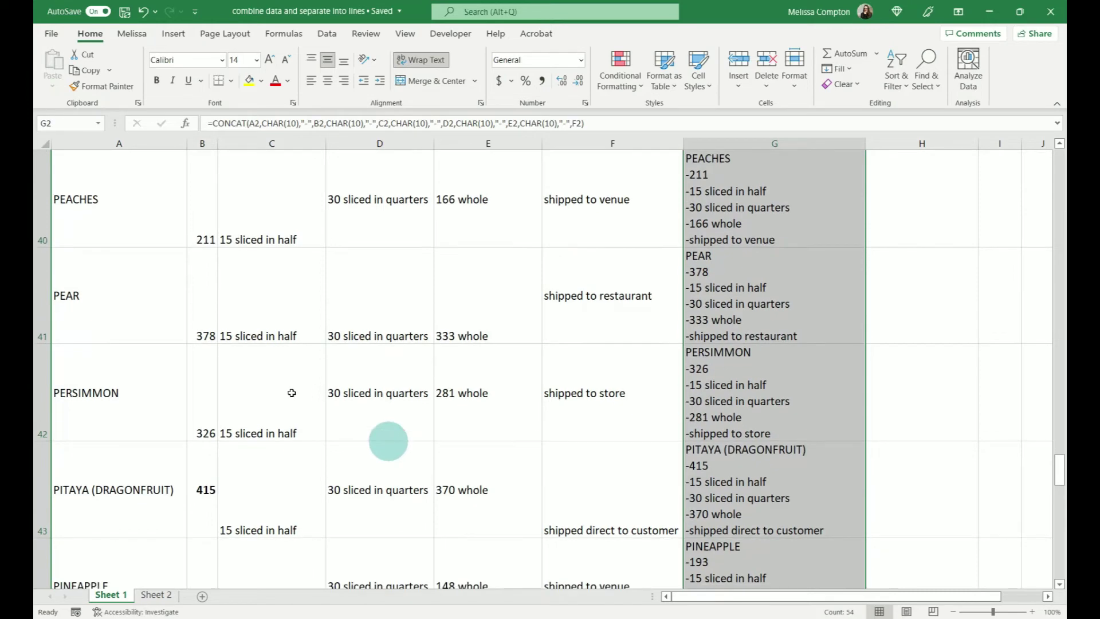
pyautogui.scroll(-2, 751, 395)
pyautogui.scroll(15, 752, 395)
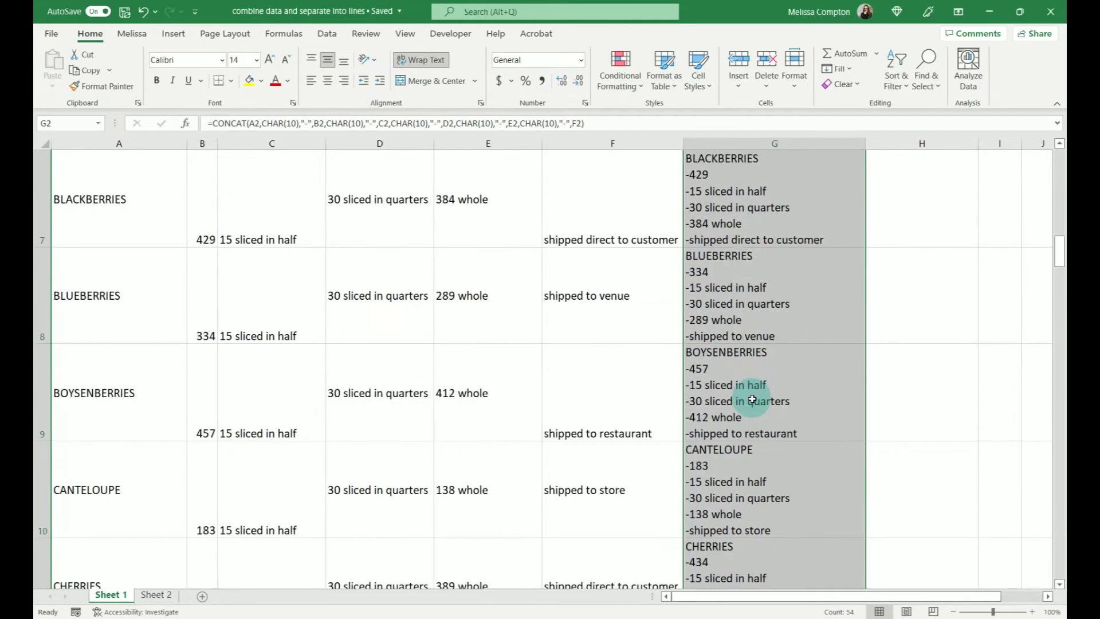
# Copy the combined cells G2:G55 and paste them as values only into column H, starting at H2.
pyautogui.click(755, 216)
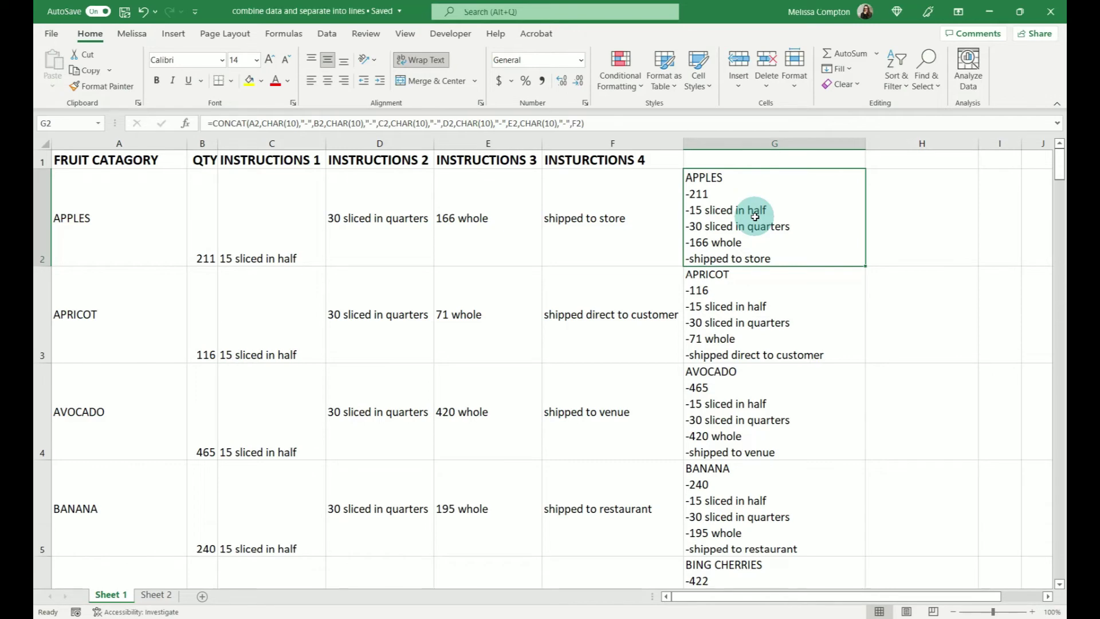
pyautogui.hotkey('ctrl', 'shift', 'Down')
pyautogui.hotkey('ctrl', 'c')
pyautogui.scroll(15, 754, 216)
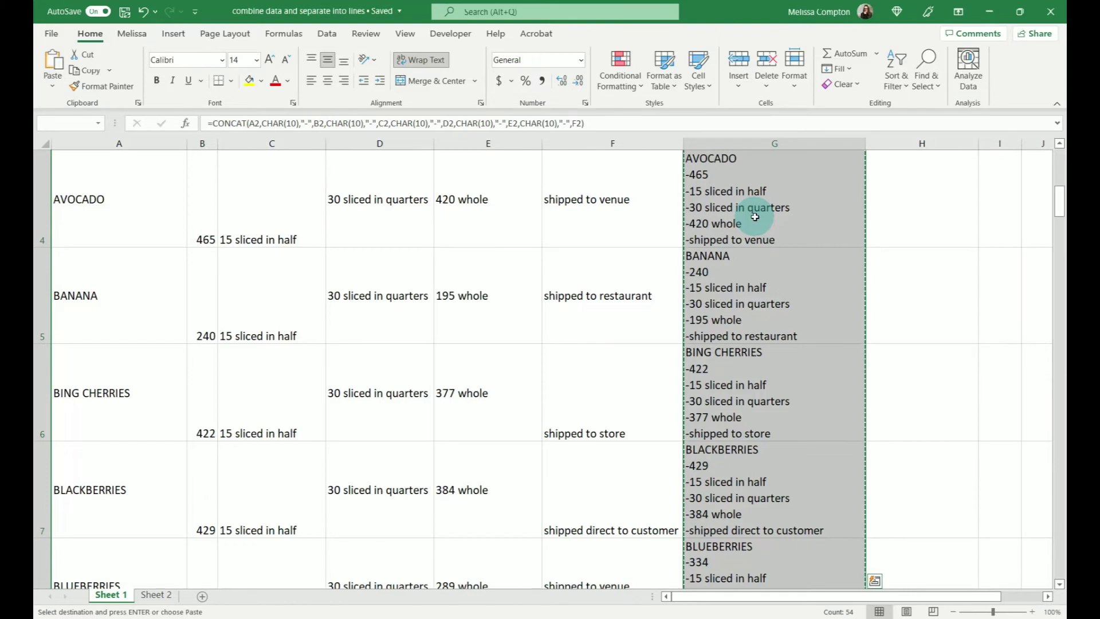
pyautogui.scroll(1, 755, 217)
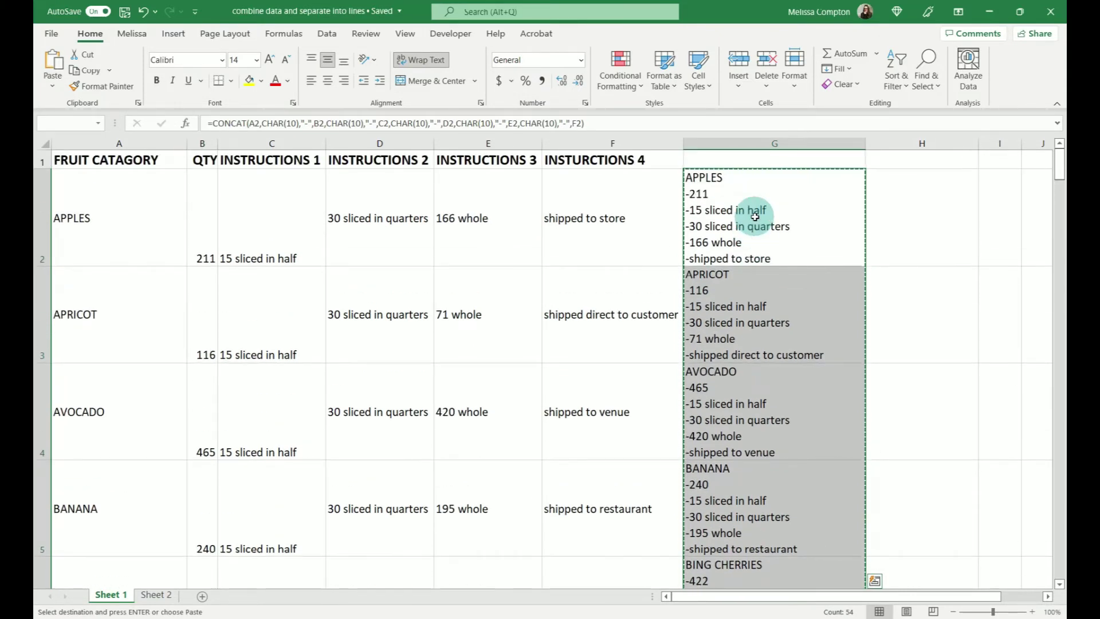
pyautogui.click(924, 217)
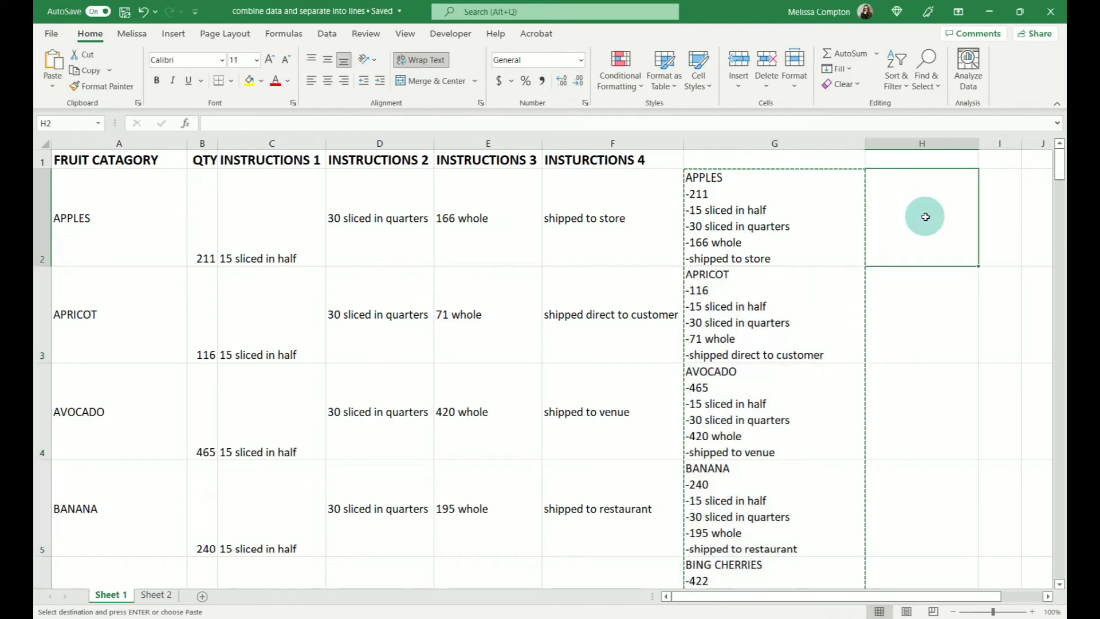
pyautogui.hotkey('ctrl', 'alt', 'v')
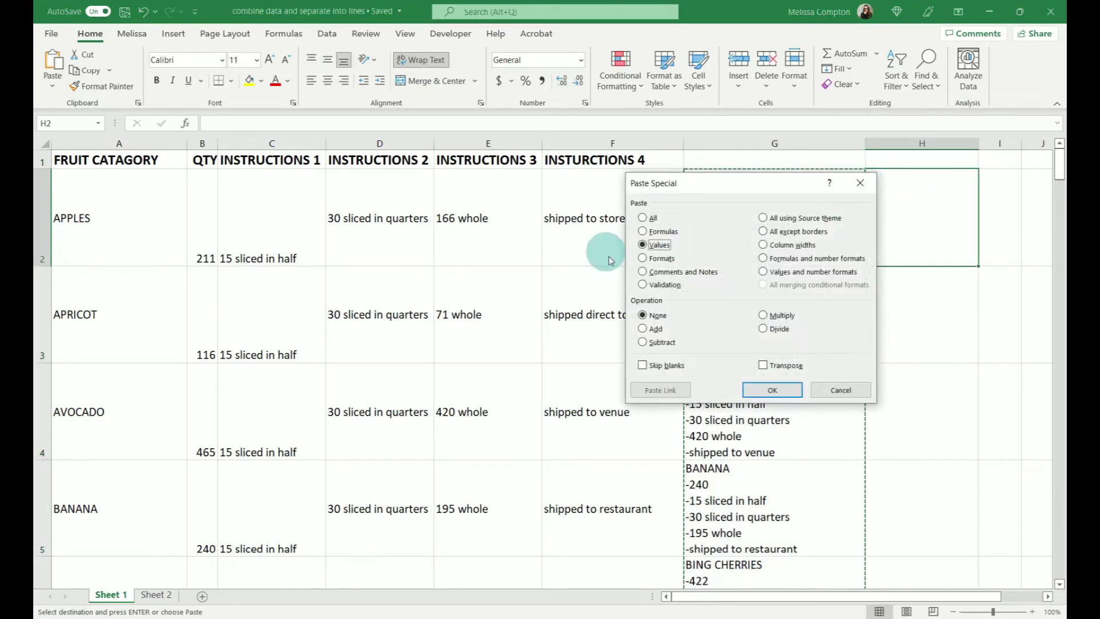
pyautogui.click(773, 392)
pyautogui.click(914, 221)
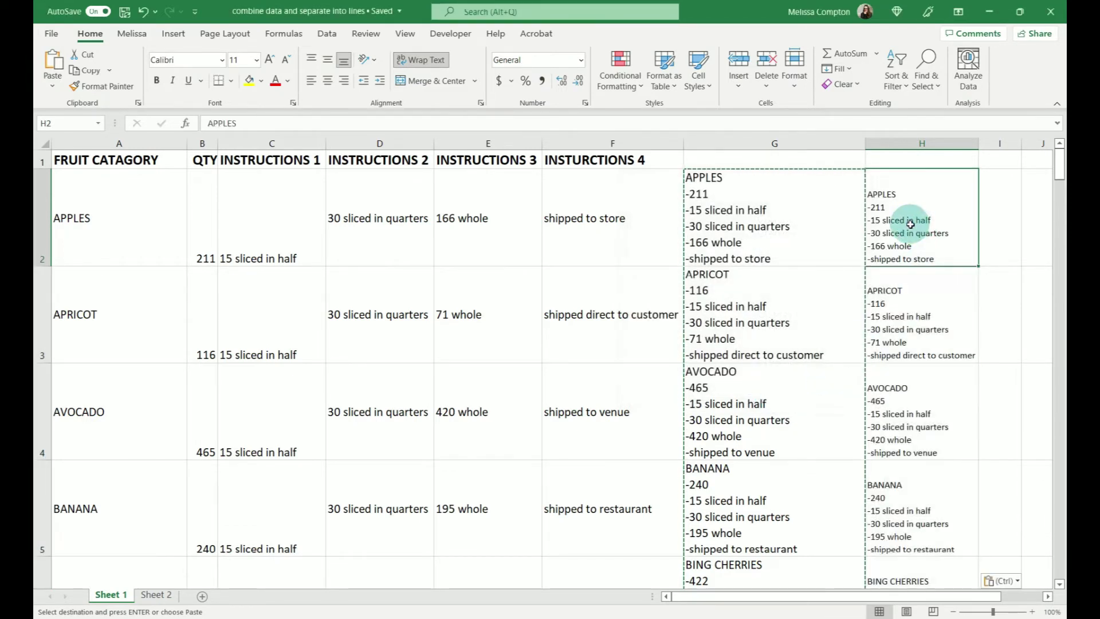
# Apply the formatting of G2 to the pasted values in H2:H55 with Format Painter.
pyautogui.click(759, 223)
pyautogui.click(102, 85)
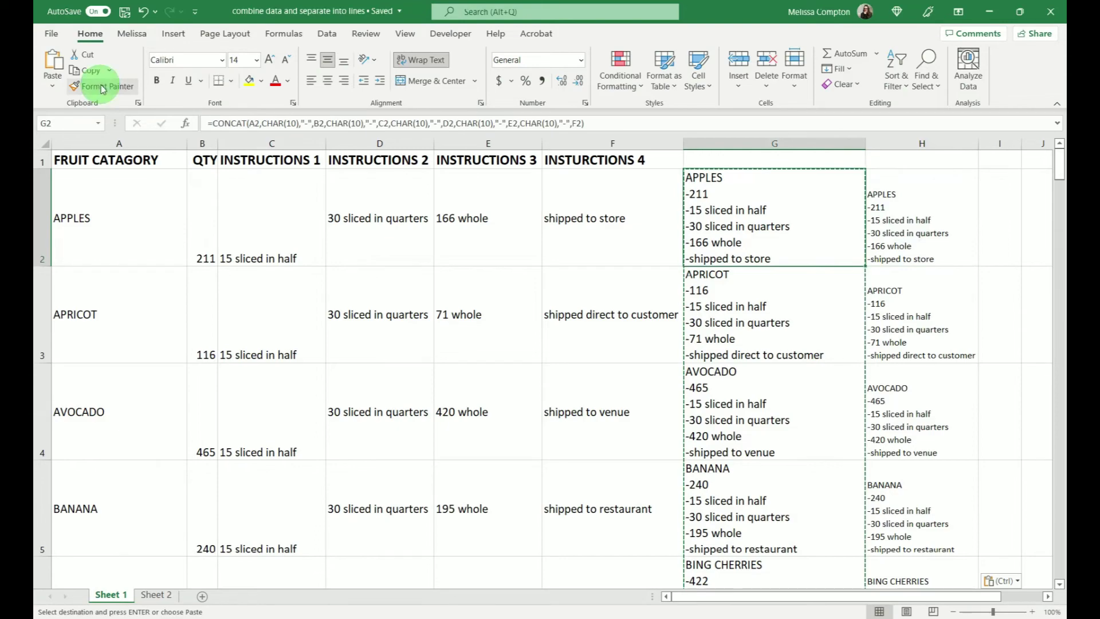
pyautogui.moveTo(913, 206)
pyautogui.mouseDown()
pyautogui.moveTo(976, 444)
pyautogui.moveTo(973, 547)
pyautogui.moveTo(926, 503)
pyautogui.mouseUp()
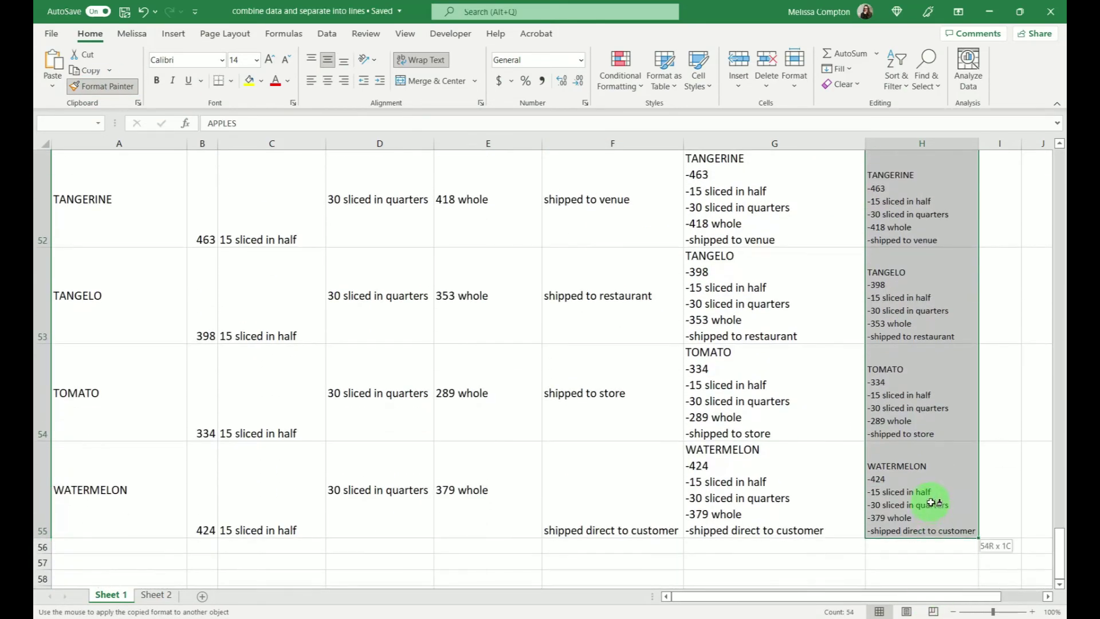
pyautogui.scroll(17, 925, 503)
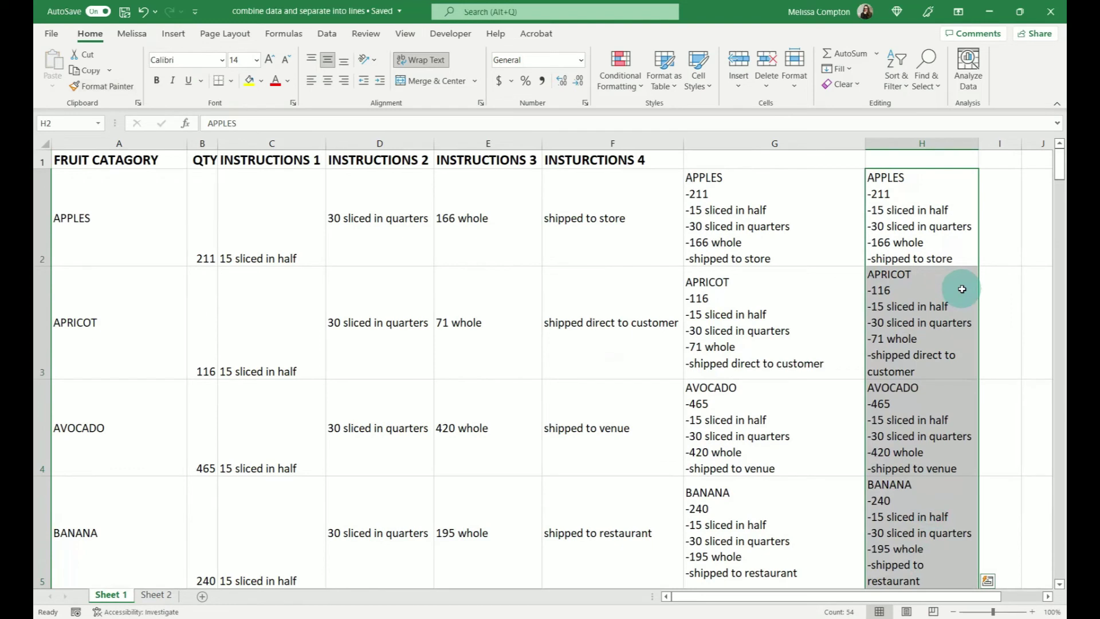
pyautogui.click(953, 232)
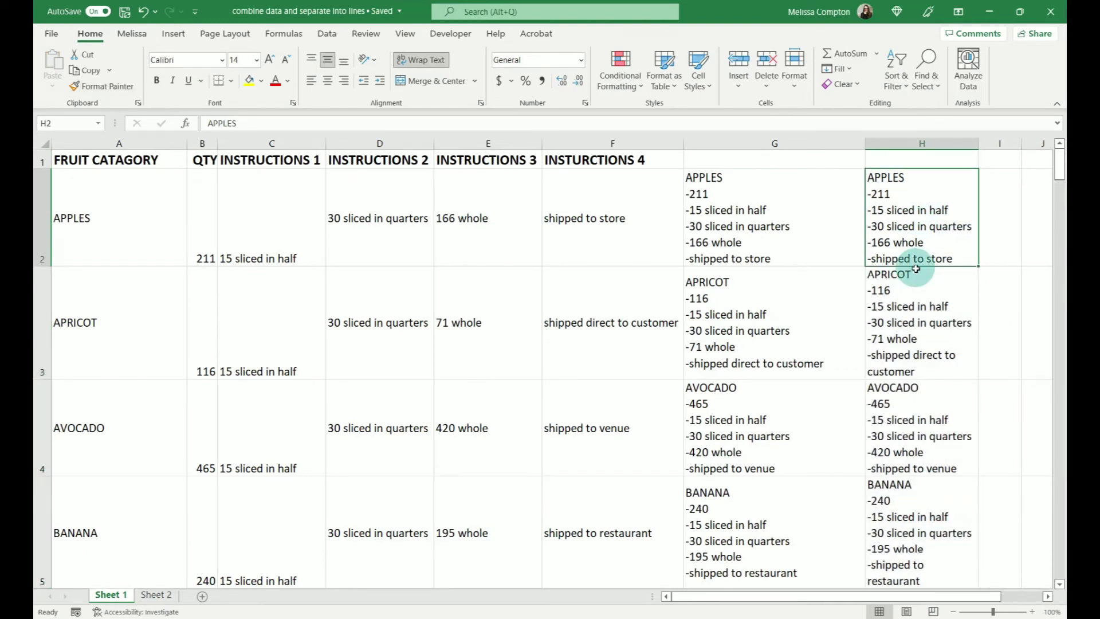